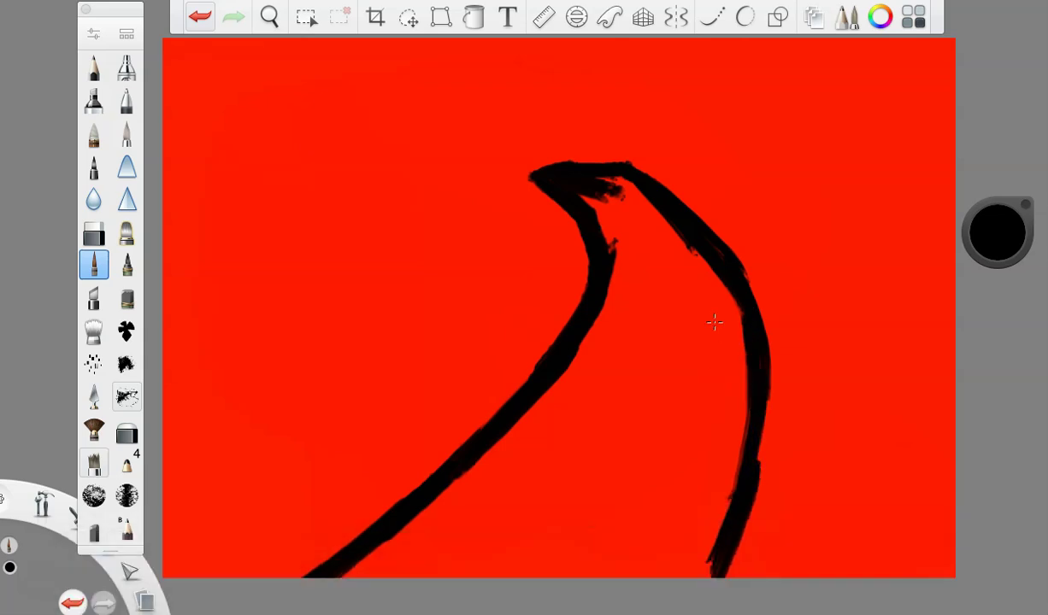
# - Undo the strokes of the path's wide right edge and the filled tip back to the single left curve
pyautogui.click(193, 19)
pyautogui.click(193, 19)
pyautogui.click(193, 19)
pyautogui.click(193, 19)
pyautogui.click(193, 18)
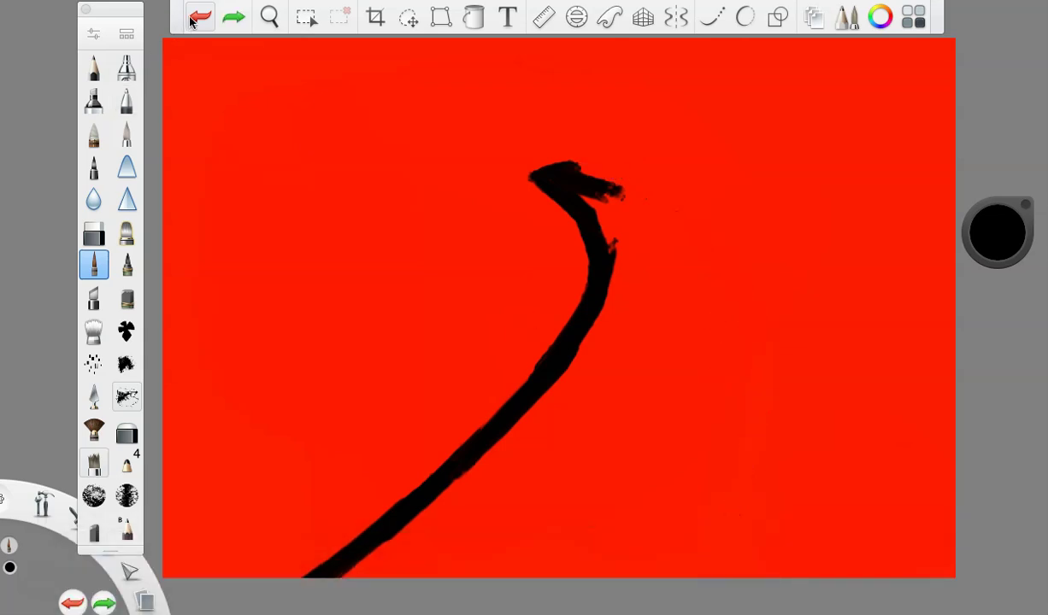
pyautogui.click(193, 19)
# - Paint a narrower black right edge curving from the path's tip down to the bottom of the canvas, redoing the stray strokes
pyautogui.moveTo(529, 175)
pyautogui.mouseDown()
pyautogui.moveTo(551, 171)
pyautogui.moveTo(628, 220)
pyautogui.moveTo(680, 307)
pyautogui.moveTo(680, 367)
pyautogui.mouseUp()
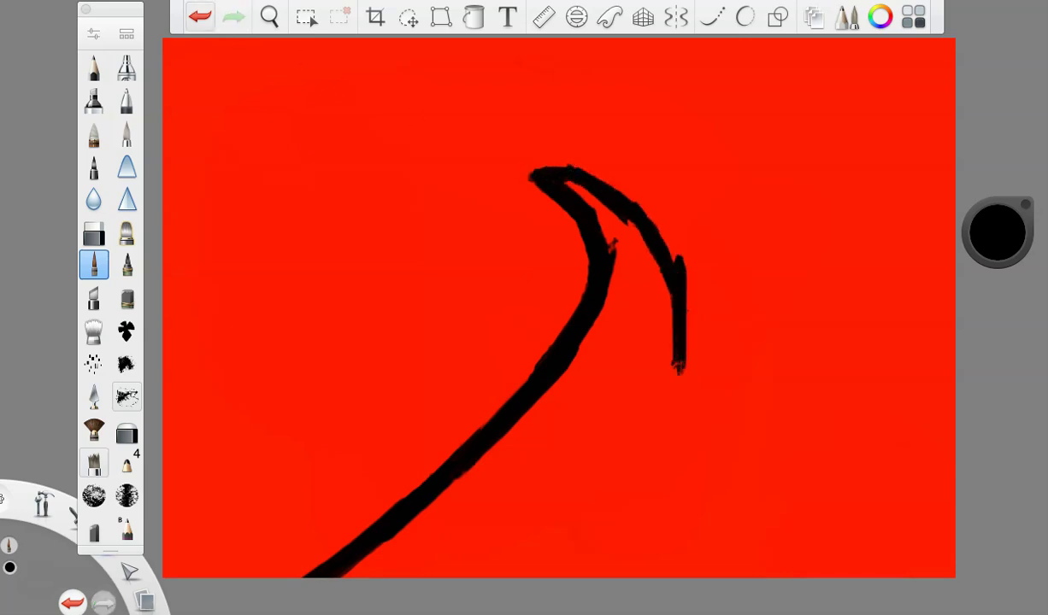
pyautogui.hotkey('ctrl', 'z')
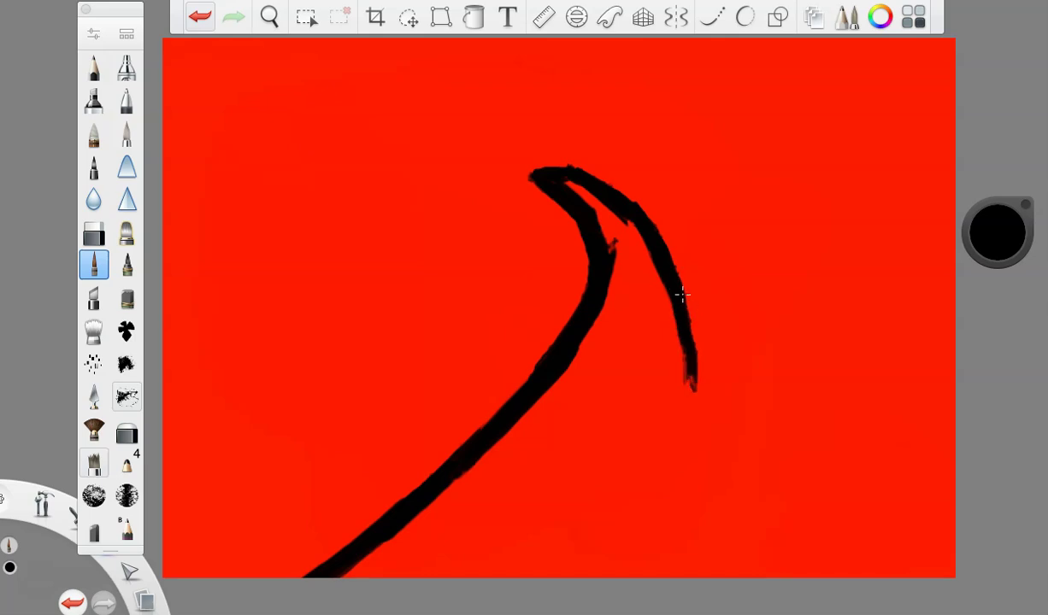
pyautogui.click(199, 16)
pyautogui.moveTo(684, 340)
pyautogui.mouseDown()
pyautogui.moveTo(660, 487)
pyautogui.moveTo(599, 584)
pyautogui.mouseUp()
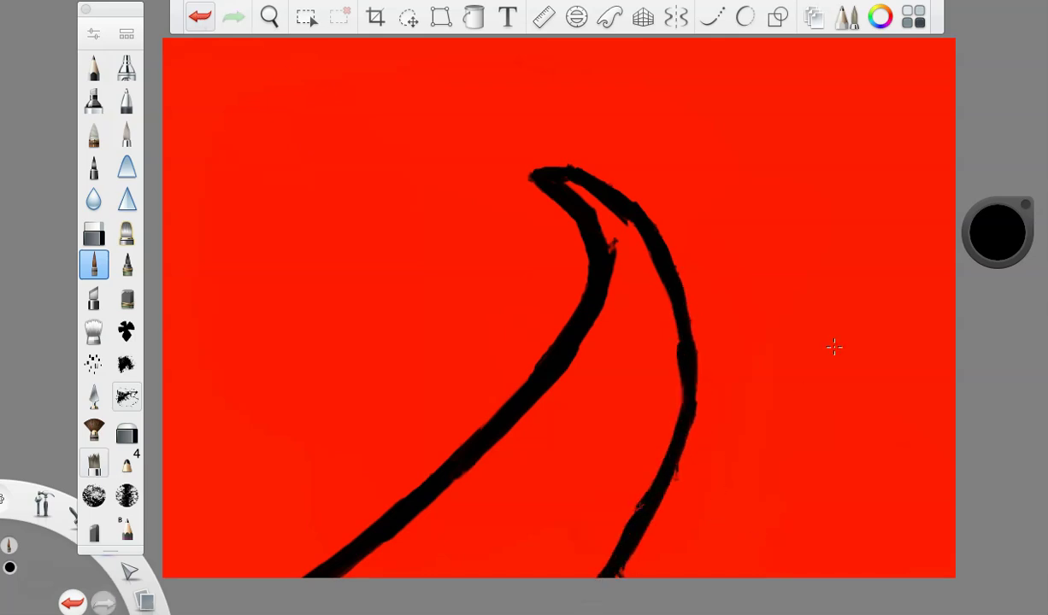
# - Paint a filled black rectangle as a doorway above the path's tip and thicken the upper part of the path's left edge
pyautogui.click(94, 34)
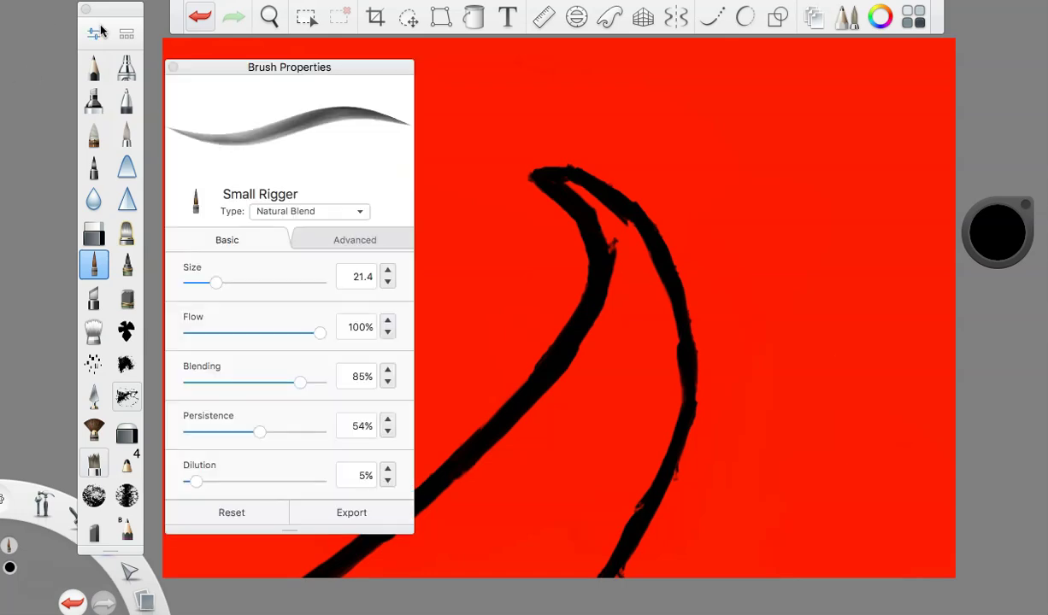
pyautogui.moveTo(467, 58)
pyautogui.mouseDown()
pyautogui.moveTo(495, 58)
pyautogui.moveTo(513, 94)
pyautogui.moveTo(512, 141)
pyautogui.mouseUp()
pyautogui.click(194, 24)
pyautogui.moveTo(486, 61)
pyautogui.mouseDown()
pyautogui.moveTo(534, 60)
pyautogui.moveTo(538, 164)
pyautogui.moveTo(480, 166)
pyautogui.moveTo(462, 129)
pyautogui.moveTo(459, 60)
pyautogui.moveTo(469, 164)
pyautogui.moveTo(466, 129)
pyautogui.moveTo(511, 146)
pyautogui.moveTo(516, 128)
pyautogui.moveTo(483, 152)
pyautogui.moveTo(462, 85)
pyautogui.mouseUp()
pyautogui.moveTo(528, 109)
pyautogui.mouseDown()
pyautogui.moveTo(529, 73)
pyautogui.moveTo(533, 92)
pyautogui.moveTo(475, 75)
pyautogui.moveTo(477, 113)
pyautogui.moveTo(489, 104)
pyautogui.moveTo(485, 150)
pyautogui.moveTo(514, 69)
pyautogui.moveTo(487, 151)
pyautogui.mouseUp()
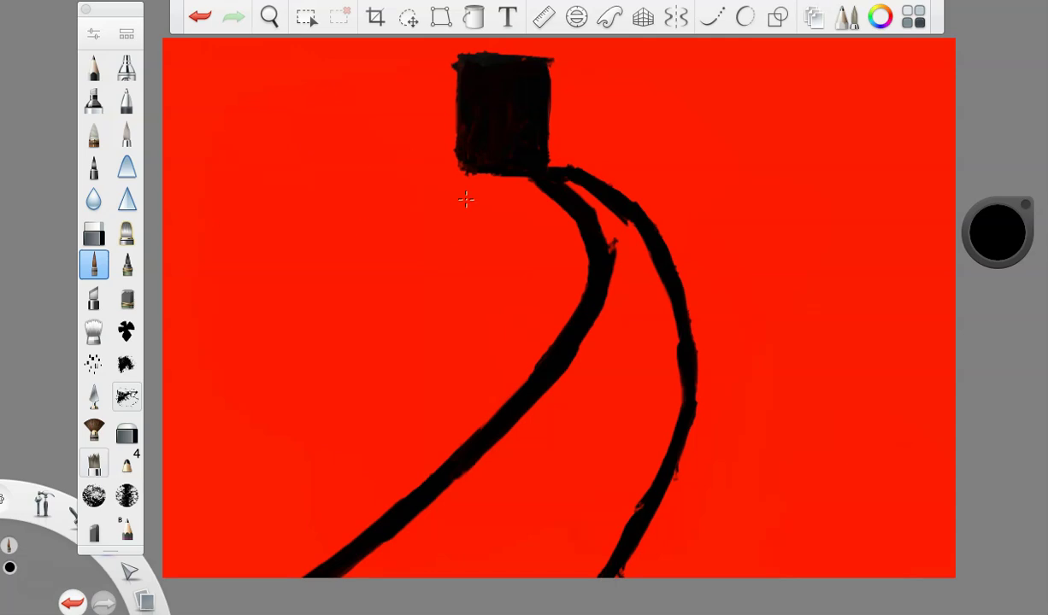
pyautogui.moveTo(523, 186)
pyautogui.mouseDown()
pyautogui.moveTo(505, 173)
pyautogui.moveTo(531, 184)
pyautogui.moveTo(584, 279)
pyautogui.moveTo(545, 366)
pyautogui.mouseUp()
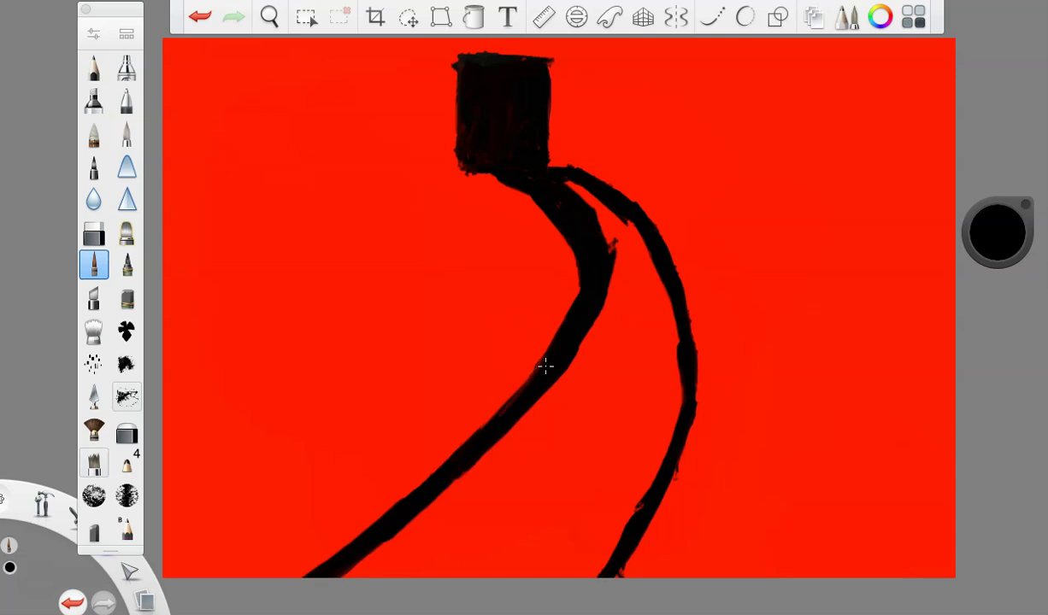
# - Paint a straight horizontal black line from the doorway's base to the left edge of the canvas, undoing the first attempt
pyautogui.moveTo(498, 175); pyautogui.dragTo(286, 187)
pyautogui.click(193, 17)
pyautogui.click(193, 17)
pyautogui.moveTo(480, 177); pyautogui.dragTo(164, 172)
pyautogui.moveTo(310, 175); pyautogui.dragTo(416, 170)
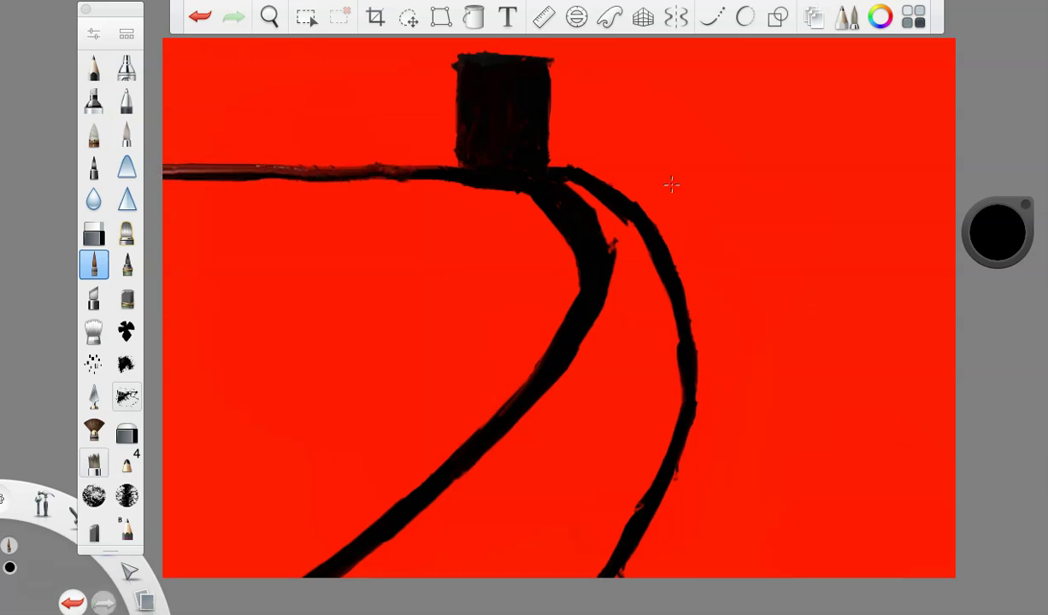
pyautogui.moveTo(548, 130); pyautogui.dragTo(543, 163)
# - Set the Small Rigger brush size to 41.5 and fill the upper bend and left side of the path with black
pyautogui.click(93, 33)
pyautogui.moveTo(214, 282); pyautogui.dragTo(242, 282)
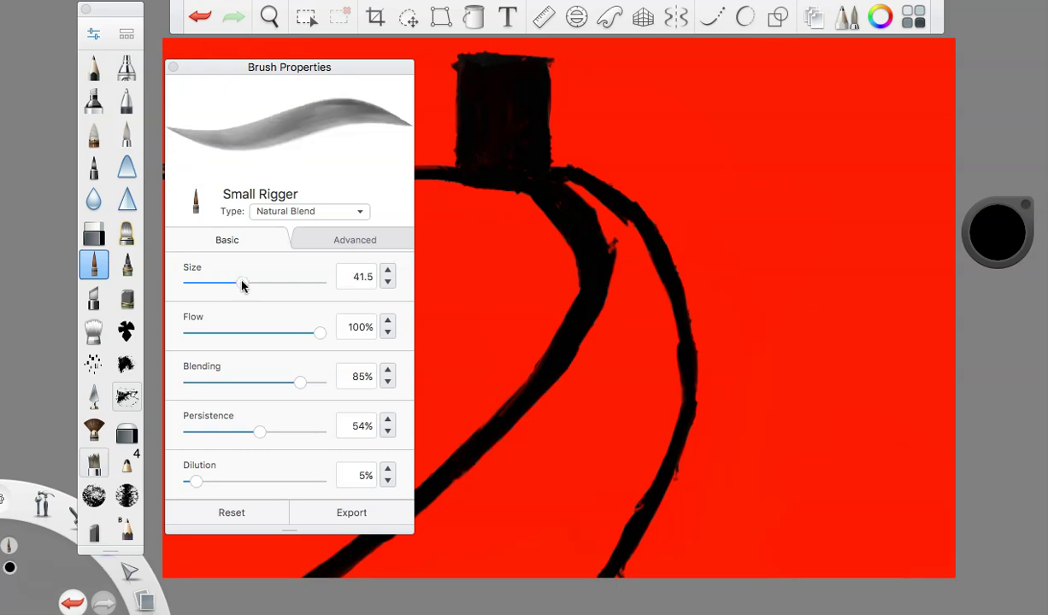
pyautogui.click(174, 70)
pyautogui.moveTo(546, 175)
pyautogui.mouseDown()
pyautogui.moveTo(591, 211)
pyautogui.moveTo(649, 321)
pyautogui.mouseUp()
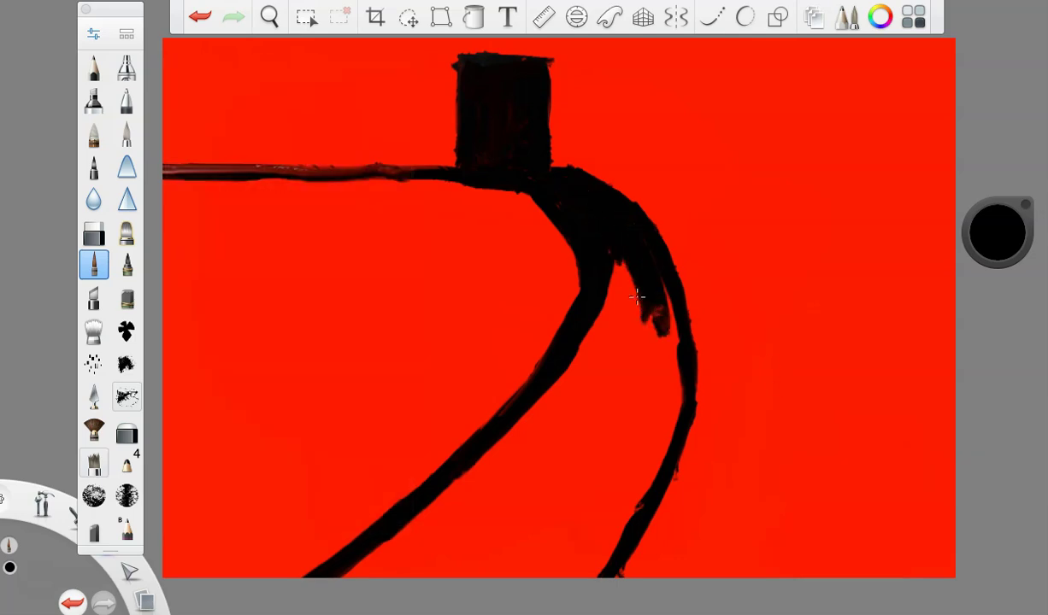
pyautogui.moveTo(581, 256); pyautogui.dragTo(612, 382)
pyautogui.moveTo(624, 307); pyautogui.dragTo(596, 430)
pyautogui.moveTo(574, 315); pyautogui.dragTo(476, 488)
pyautogui.moveTo(497, 418); pyautogui.dragTo(388, 534)
pyautogui.moveTo(521, 437); pyautogui.dragTo(324, 588)
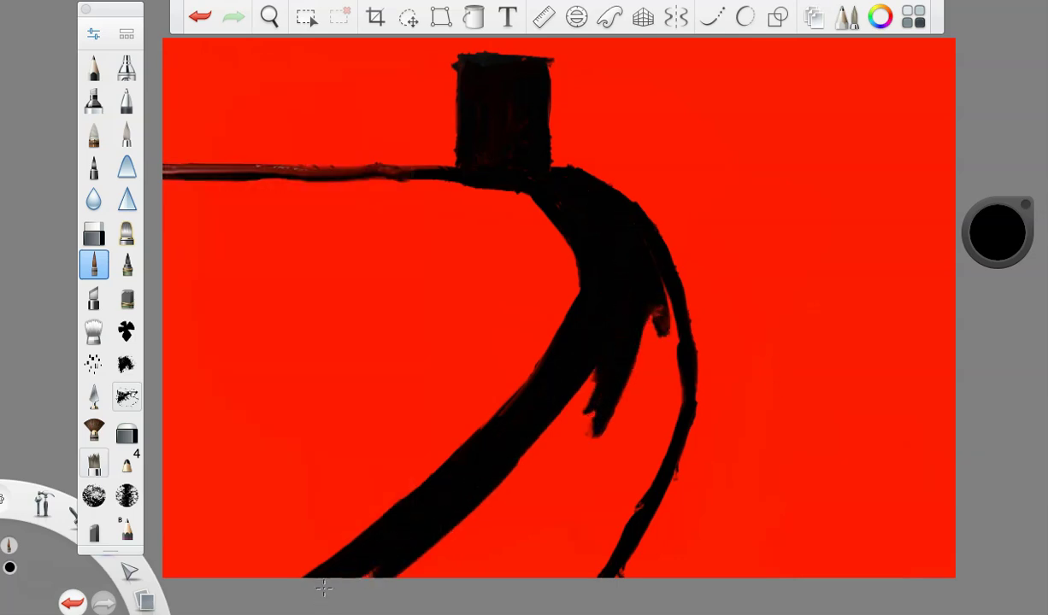
# - Fill the remaining red area in the middle and lower right of the path with black
pyautogui.moveTo(653, 299); pyautogui.dragTo(662, 343)
pyautogui.moveTo(650, 389); pyautogui.dragTo(590, 525)
pyautogui.moveTo(637, 411)
pyautogui.mouseDown()
pyautogui.moveTo(617, 499)
pyautogui.moveTo(668, 415)
pyautogui.moveTo(589, 551)
pyautogui.mouseUp()
pyautogui.moveTo(630, 489); pyautogui.dragTo(568, 588)
pyautogui.moveTo(637, 295)
pyautogui.mouseDown()
pyautogui.moveTo(600, 481)
pyautogui.moveTo(637, 373)
pyautogui.moveTo(578, 531)
pyautogui.mouseUp()
pyautogui.moveTo(597, 367)
pyautogui.mouseDown()
pyautogui.moveTo(449, 571)
pyautogui.moveTo(493, 537)
pyautogui.moveTo(410, 575)
pyautogui.mouseUp()
pyautogui.moveTo(597, 399)
pyautogui.mouseDown()
pyautogui.moveTo(450, 584)
pyautogui.moveTo(577, 441)
pyautogui.moveTo(529, 528)
pyautogui.moveTo(603, 421)
pyautogui.moveTo(524, 566)
pyautogui.moveTo(555, 483)
pyautogui.moveTo(510, 566)
pyautogui.mouseUp()
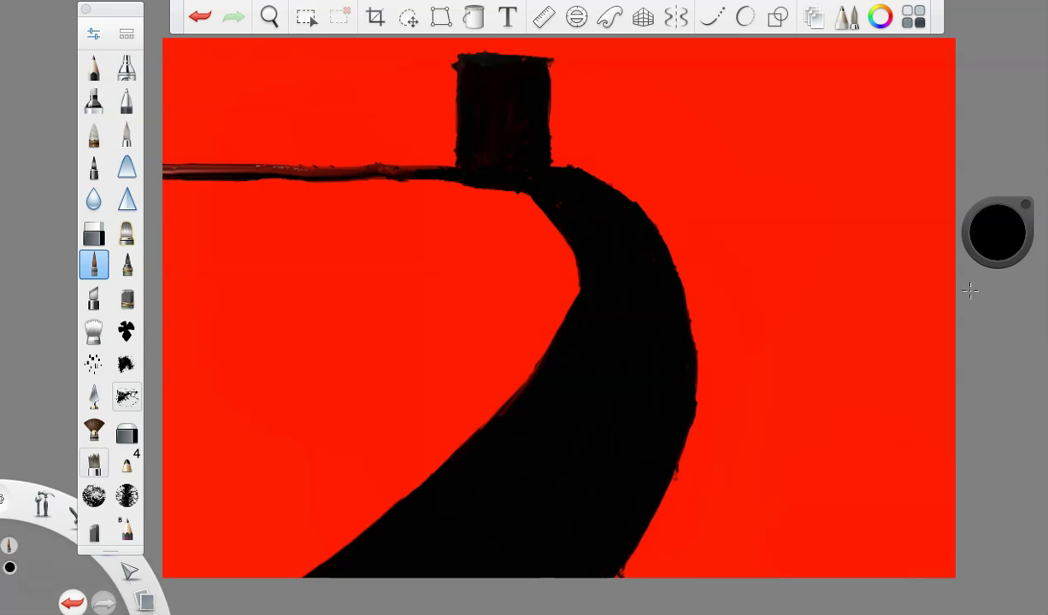
# - Reduce the brush size, choose a very dark red and paint two thin vertical supports under the path's upper bend
pyautogui.click(93, 34)
pyautogui.moveTo(201, 284); pyautogui.dragTo(206, 285)
pyautogui.click(172, 66)
pyautogui.click(1019, 233)
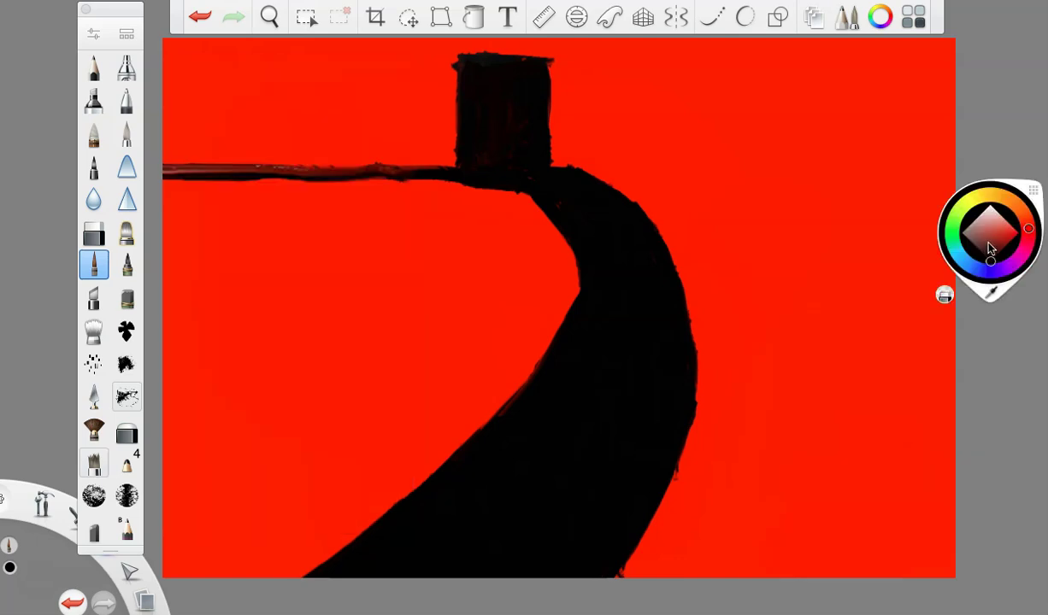
pyautogui.click(992, 345)
pyautogui.moveTo(522, 190); pyautogui.dragTo(518, 389)
pyautogui.moveTo(551, 212); pyautogui.dragTo(556, 308)
pyautogui.hotkey('ctrl', 'z')
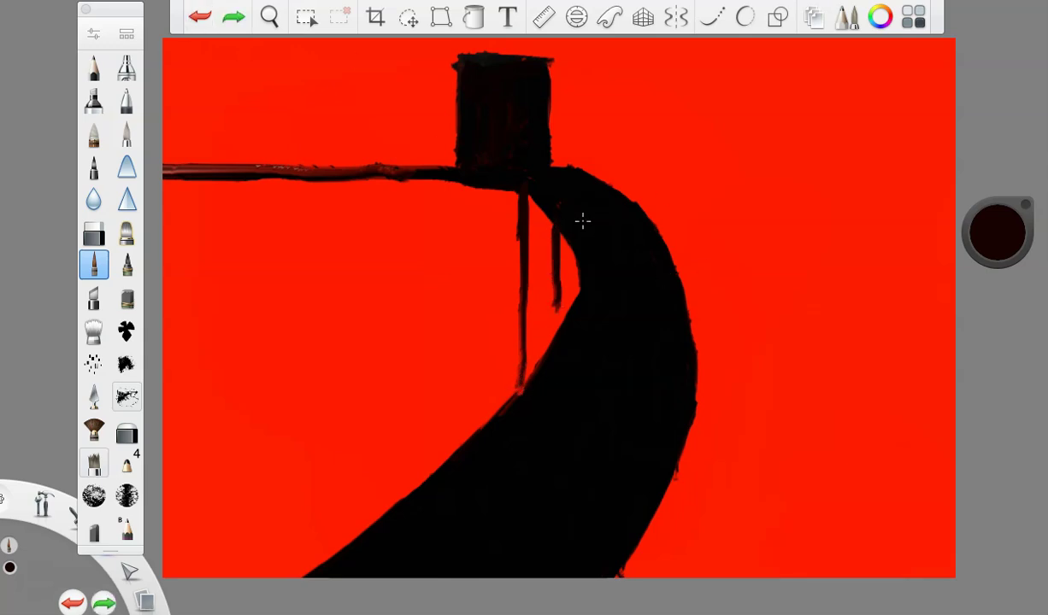
pyautogui.moveTo(551, 210); pyautogui.dragTo(547, 348)
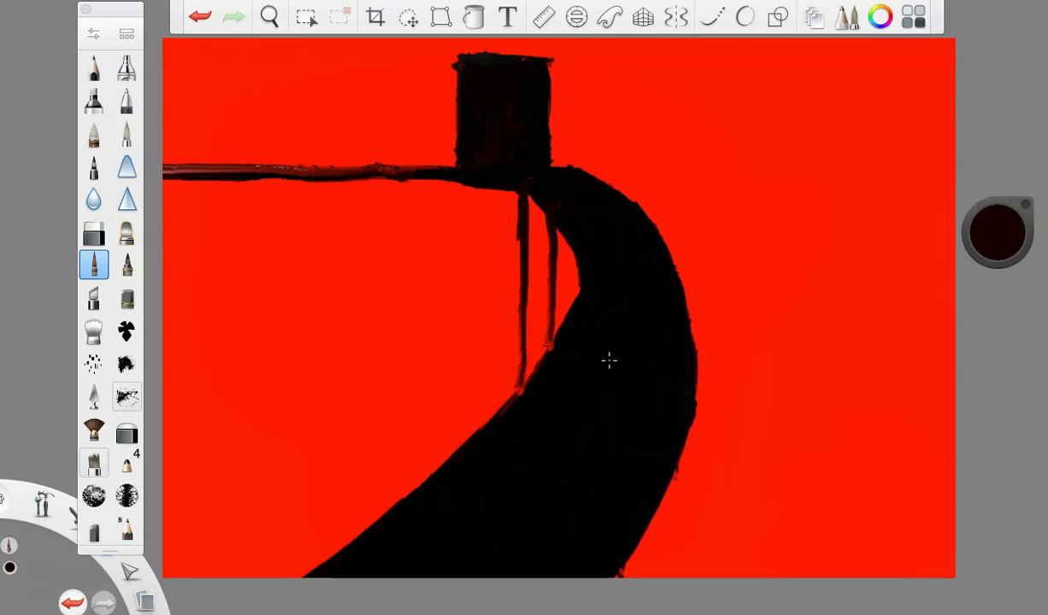
# - Clean up the path's left edge below the supports in near-black and outline both path edges in dark red
pyautogui.moveTo(988, 244); pyautogui.dragTo(993, 285)
pyautogui.moveTo(579, 305)
pyautogui.mouseDown()
pyautogui.moveTo(537, 373)
pyautogui.moveTo(491, 389)
pyautogui.mouseUp()
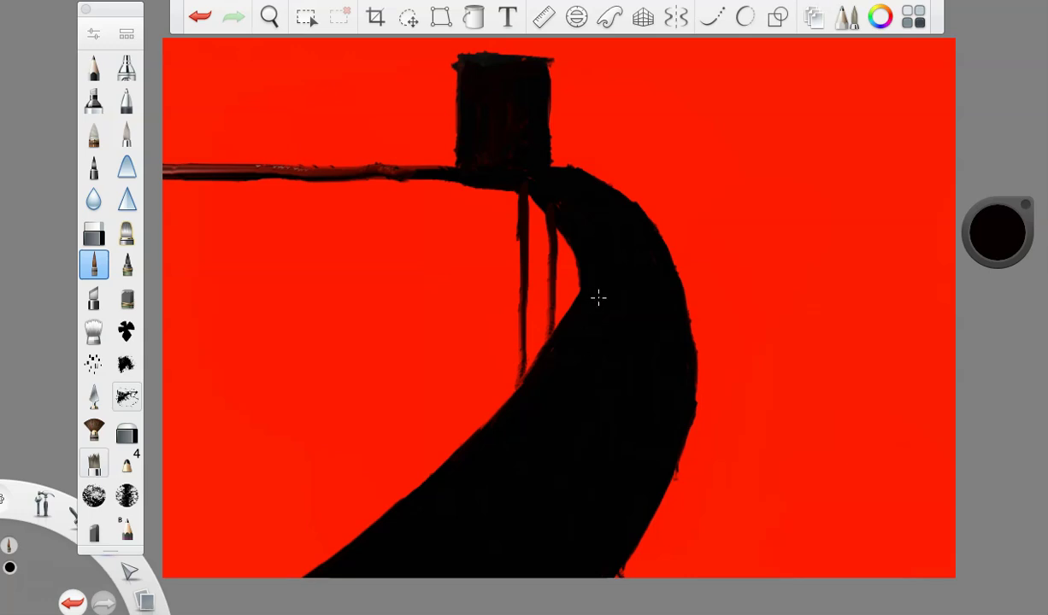
pyautogui.moveTo(964, 236); pyautogui.dragTo(961, 199)
pyautogui.click(94, 34)
pyautogui.click(94, 34)
pyautogui.moveTo(514, 182)
pyautogui.mouseDown()
pyautogui.moveTo(547, 214)
pyautogui.moveTo(580, 274)
pyautogui.moveTo(558, 327)
pyautogui.moveTo(579, 281)
pyautogui.moveTo(507, 413)
pyautogui.moveTo(529, 375)
pyautogui.moveTo(462, 462)
pyautogui.moveTo(300, 598)
pyautogui.mouseUp()
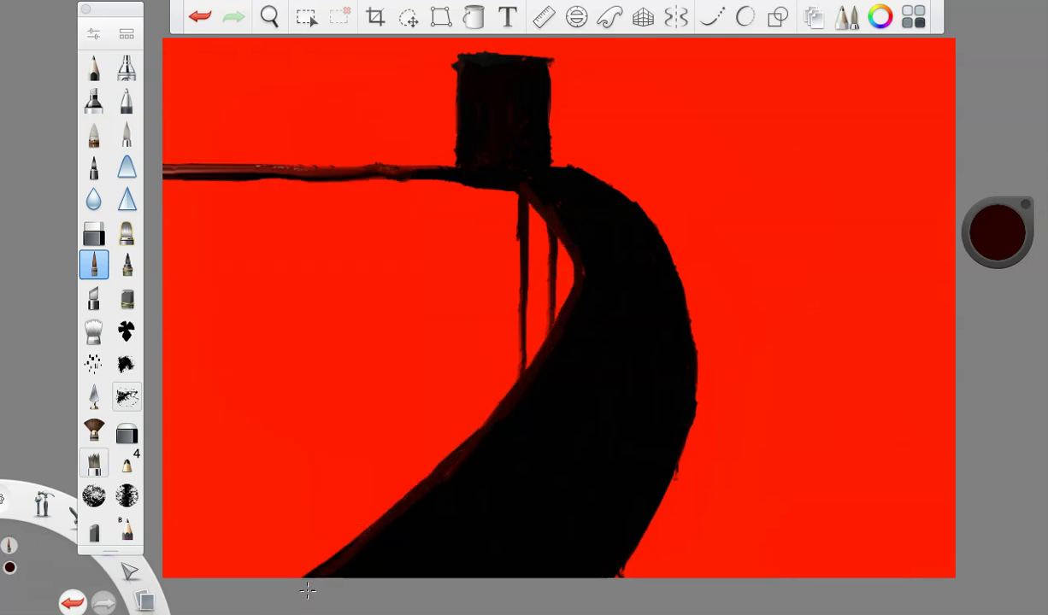
pyautogui.moveTo(556, 170)
pyautogui.mouseDown()
pyautogui.moveTo(610, 203)
pyautogui.moveTo(604, 185)
pyautogui.moveTo(671, 271)
pyautogui.moveTo(691, 344)
pyautogui.moveTo(687, 317)
pyautogui.moveTo(688, 399)
pyautogui.moveTo(638, 521)
pyautogui.moveTo(694, 425)
pyautogui.moveTo(597, 572)
pyautogui.mouseUp()
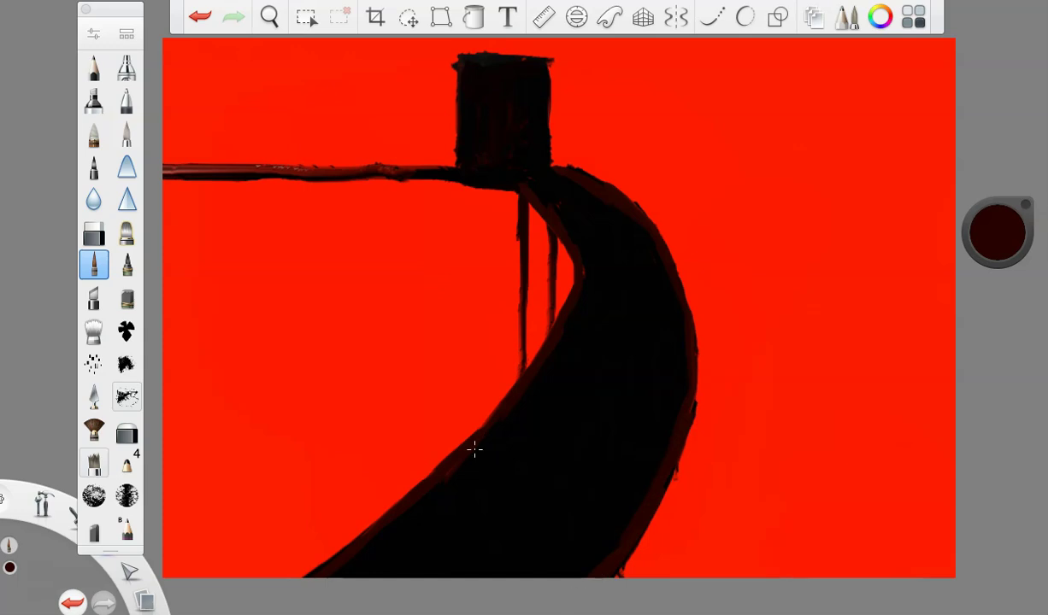
# - Repaint the doorway rectangle in a slightly lighter dark red, filling its centre with the brush size set to 23.4
pyautogui.moveTo(993, 245); pyautogui.dragTo(994, 189)
pyautogui.moveTo(536, 64)
pyautogui.mouseDown()
pyautogui.moveTo(540, 166)
pyautogui.moveTo(493, 180)
pyautogui.moveTo(457, 67)
pyautogui.moveTo(510, 66)
pyautogui.moveTo(537, 96)
pyautogui.moveTo(484, 171)
pyautogui.moveTo(455, 115)
pyautogui.moveTo(466, 65)
pyautogui.moveTo(529, 102)
pyautogui.moveTo(467, 114)
pyautogui.mouseUp()
pyautogui.click(93, 34)
pyautogui.moveTo(199, 282); pyautogui.dragTo(219, 283)
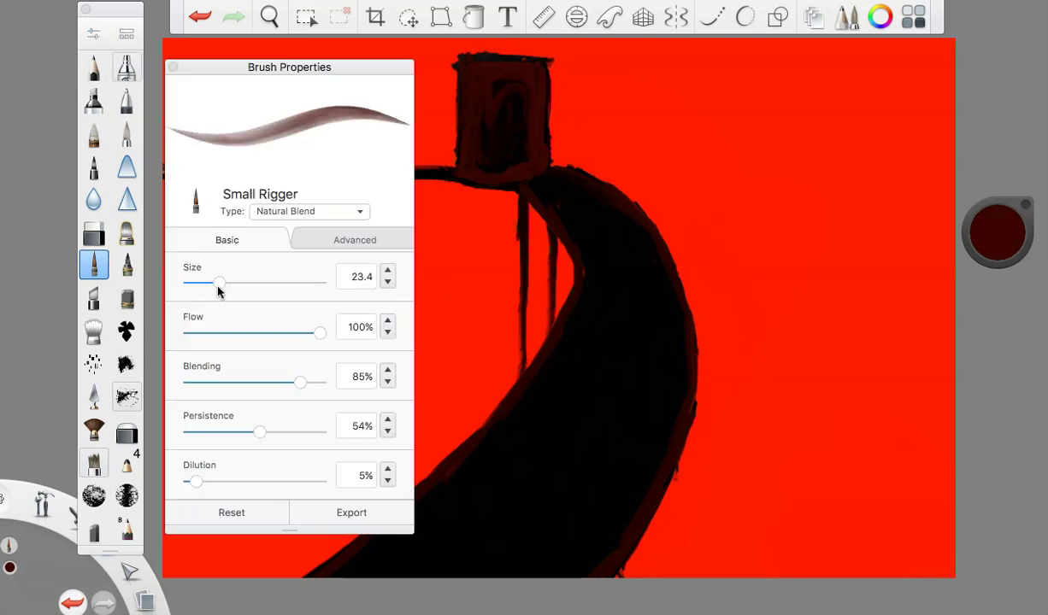
pyautogui.click(172, 67)
pyautogui.moveTo(507, 84)
pyautogui.mouseDown()
pyautogui.moveTo(506, 165)
pyautogui.moveTo(473, 166)
pyautogui.moveTo(509, 121)
pyautogui.mouseUp()
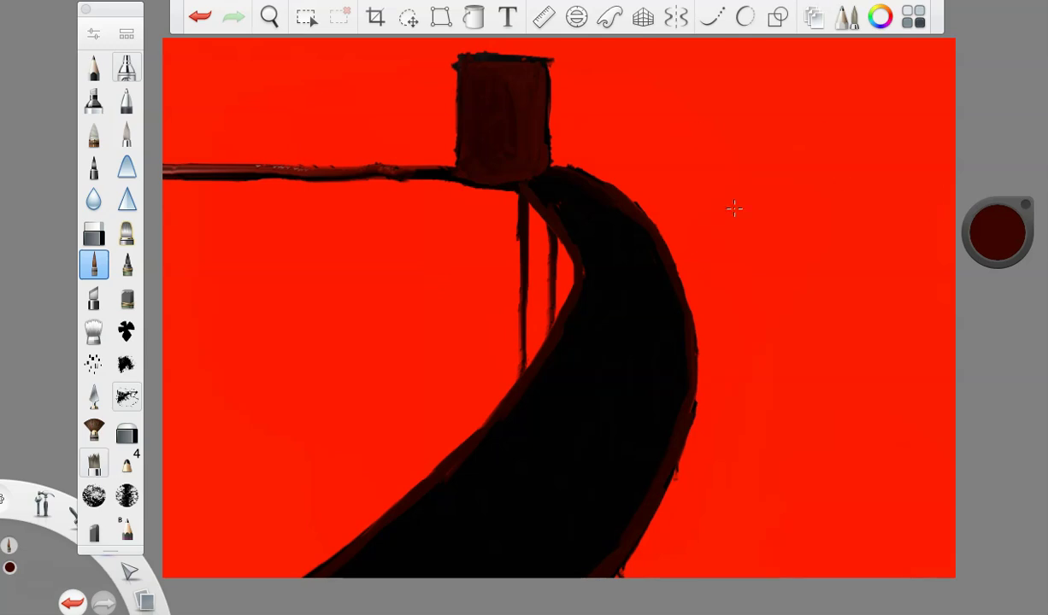
# - Set the brush size to 15.0 and paint dark red horizontal step edges across the path's upper bend
pyautogui.click(93, 33)
pyautogui.moveTo(219, 282); pyautogui.dragTo(206, 282)
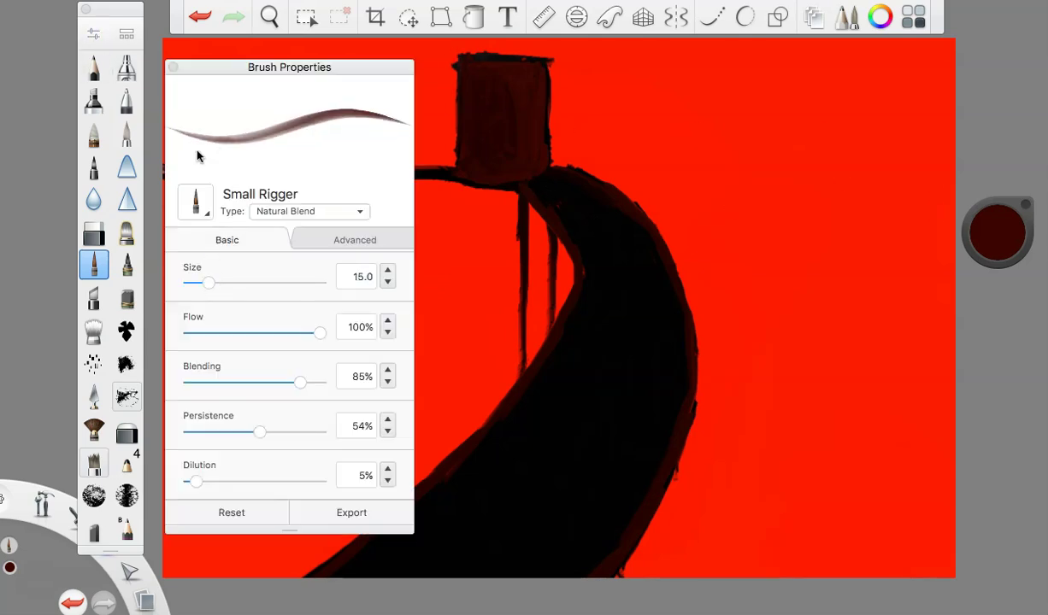
pyautogui.click(173, 68)
pyautogui.moveTo(540, 190)
pyautogui.mouseDown()
pyautogui.moveTo(581, 182)
pyautogui.moveTo(550, 211)
pyautogui.moveTo(602, 209)
pyautogui.moveTo(578, 207)
pyautogui.moveTo(572, 242)
pyautogui.moveTo(645, 234)
pyautogui.mouseUp()
pyautogui.moveTo(579, 272)
pyautogui.mouseDown()
pyautogui.moveTo(662, 273)
pyautogui.moveTo(587, 267)
pyautogui.moveTo(661, 265)
pyautogui.mouseUp()
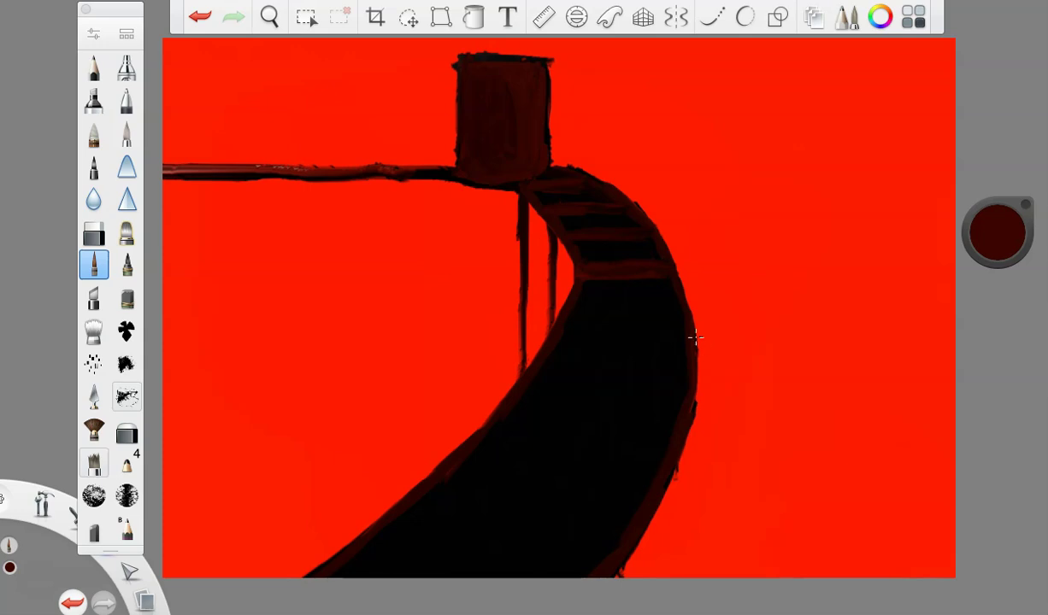
# - Paint the remaining dark red step edges across the middle and lower path, using a slightly darker red for the lowest one
pyautogui.moveTo(565, 308)
pyautogui.mouseDown()
pyautogui.moveTo(676, 311)
pyautogui.moveTo(630, 316)
pyautogui.mouseUp()
pyautogui.moveTo(555, 345)
pyautogui.mouseDown()
pyautogui.moveTo(680, 355)
pyautogui.moveTo(543, 351)
pyautogui.mouseUp()
pyautogui.moveTo(689, 366); pyautogui.dragTo(526, 357)
pyautogui.moveTo(537, 420)
pyautogui.mouseDown()
pyautogui.moveTo(680, 416)
pyautogui.moveTo(573, 415)
pyautogui.moveTo(667, 433)
pyautogui.moveTo(490, 421)
pyautogui.mouseUp()
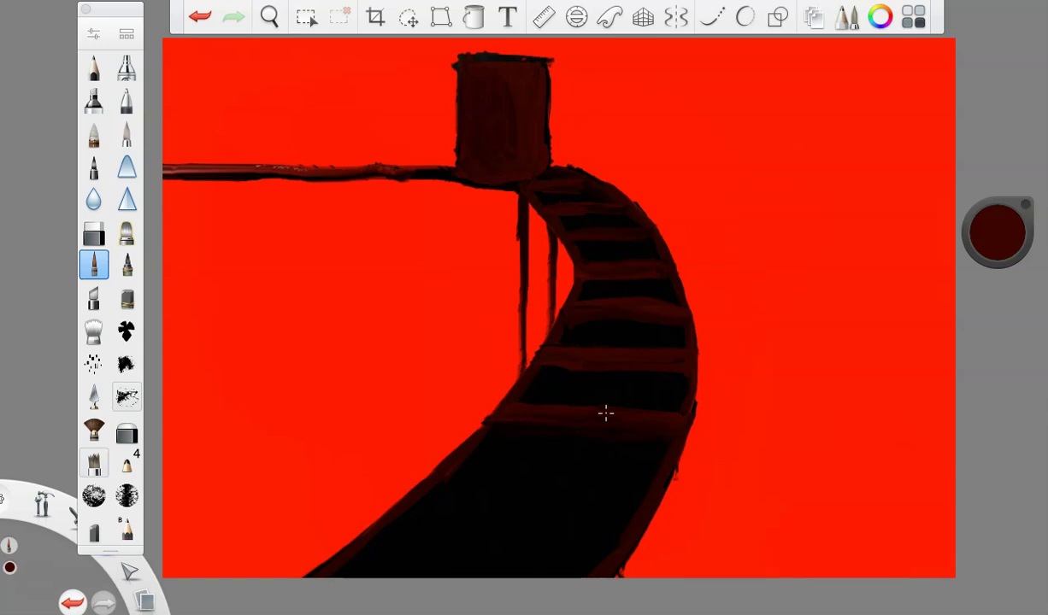
pyautogui.moveTo(664, 462)
pyautogui.mouseDown()
pyautogui.moveTo(463, 457)
pyautogui.moveTo(650, 472)
pyautogui.moveTo(453, 472)
pyautogui.moveTo(650, 478)
pyautogui.mouseUp()
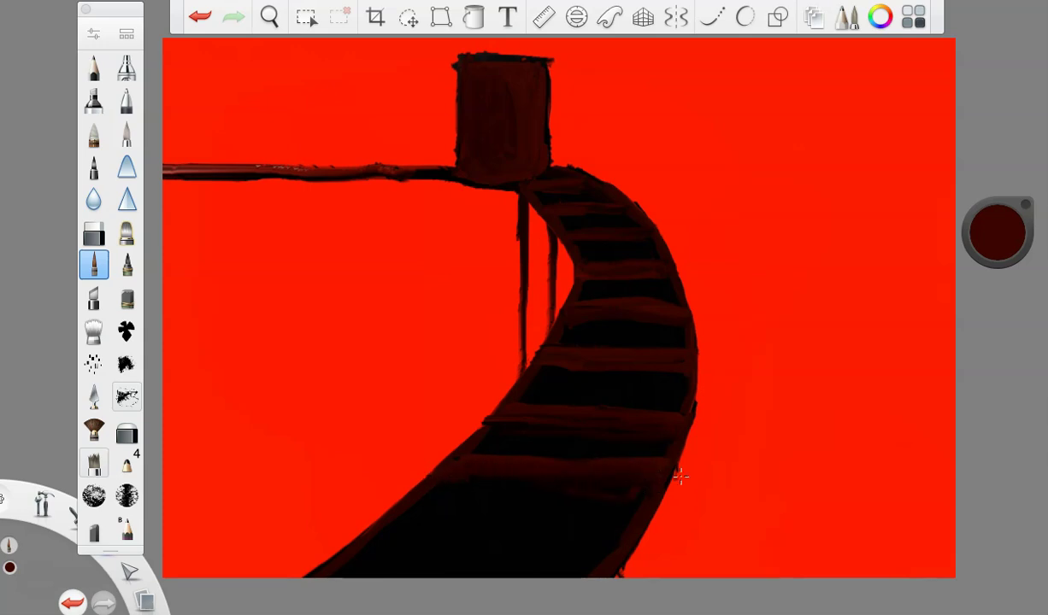
pyautogui.moveTo(999, 236); pyautogui.dragTo(1001, 241)
pyautogui.moveTo(584, 523)
pyautogui.mouseDown()
pyautogui.moveTo(627, 536)
pyautogui.moveTo(416, 528)
pyautogui.moveTo(604, 533)
pyautogui.moveTo(460, 538)
pyautogui.mouseUp()
pyautogui.moveTo(378, 541); pyautogui.dragTo(555, 540)
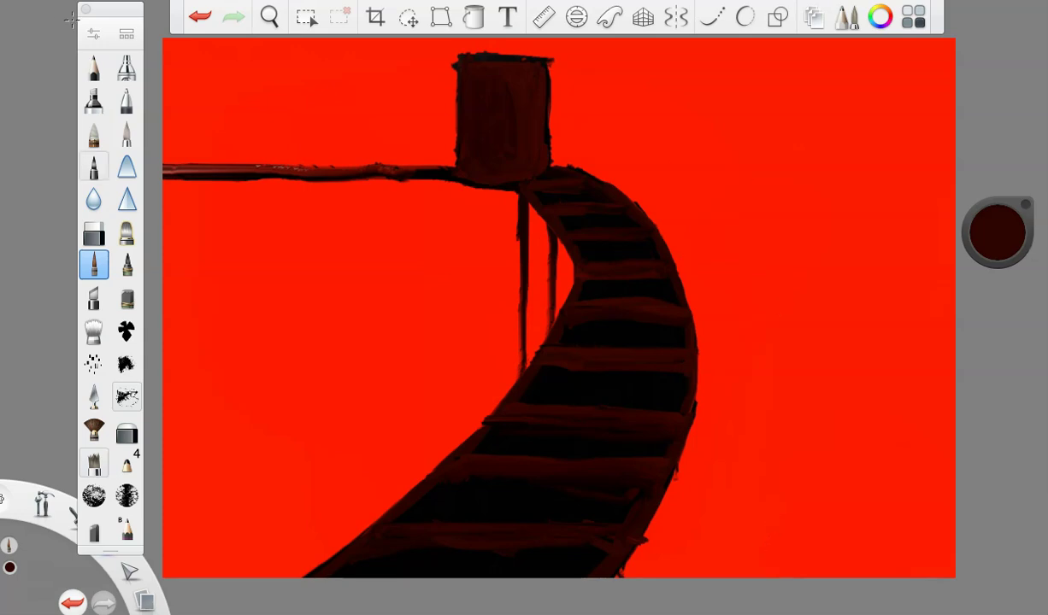
# - Reduce the brush size, choose a brighter dark red and paint thin highlights on the upper stair edges
pyautogui.click(93, 33)
pyautogui.click(202, 283)
pyautogui.click(171, 68)
pyautogui.moveTo(950, 205); pyautogui.dragTo(954, 166)
pyautogui.moveTo(517, 185)
pyautogui.mouseDown()
pyautogui.moveTo(589, 186)
pyautogui.moveTo(612, 206)
pyautogui.mouseUp()
pyautogui.moveTo(569, 235); pyautogui.dragTo(662, 267)
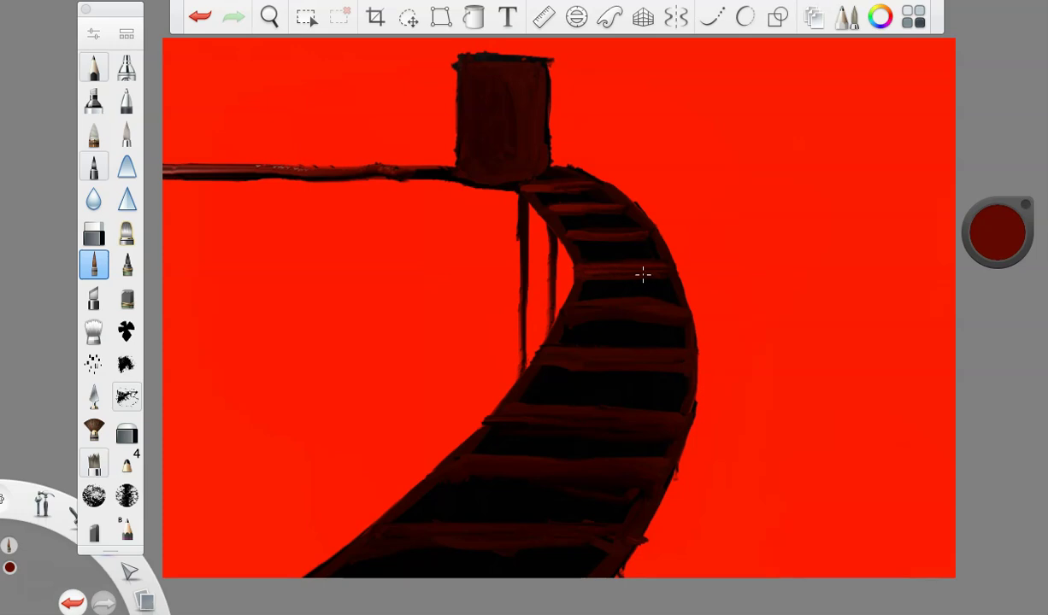
# - Paint a thin vertical dark red line from the stair top to the canvas top beside the doorway, and recolour the horizontal line
pyautogui.moveTo(562, 163); pyautogui.dragTo(569, 48)
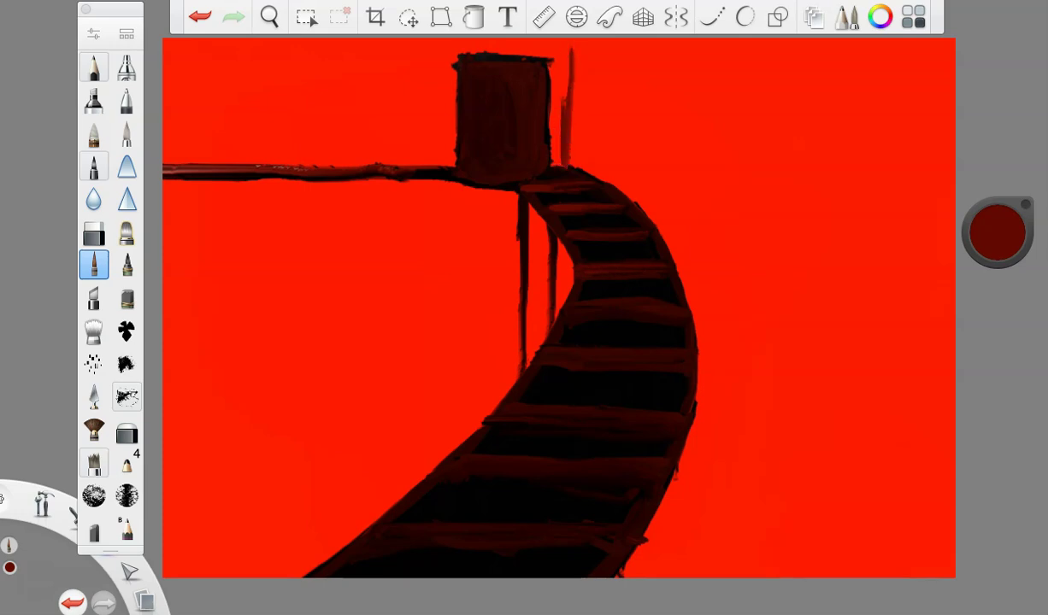
pyautogui.hotkey('ctrl', 'z')
pyautogui.moveTo(564, 154); pyautogui.dragTo(561, 38)
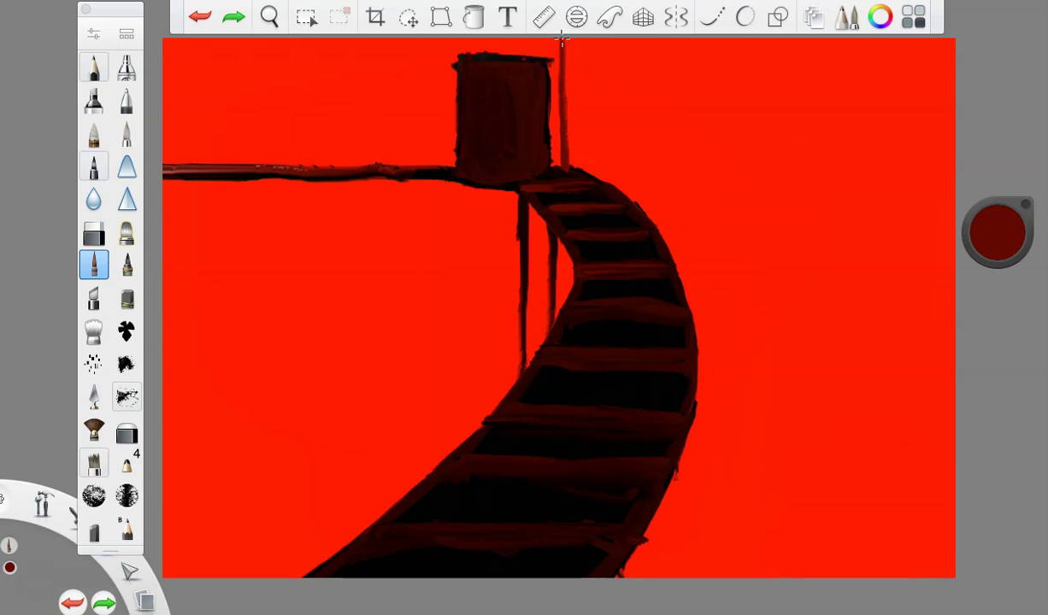
pyautogui.moveTo(373, 174)
pyautogui.mouseDown()
pyautogui.moveTo(166, 168)
pyautogui.moveTo(436, 173)
pyautogui.mouseUp()
# - Enlarge the brush and fill the wall left of and above the doorway with dark red strokes
pyautogui.click(93, 33)
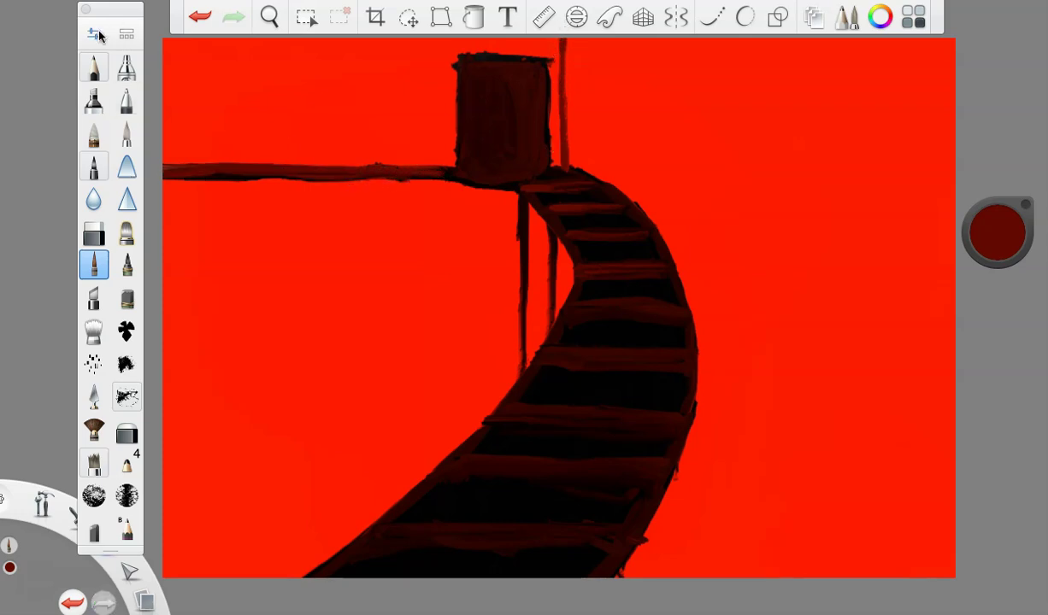
pyautogui.moveTo(205, 282); pyautogui.dragTo(222, 283)
pyautogui.click(173, 66)
pyautogui.moveTo(427, 143)
pyautogui.mouseDown()
pyautogui.moveTo(444, 41)
pyautogui.moveTo(418, 163)
pyautogui.moveTo(159, 153)
pyautogui.moveTo(423, 140)
pyautogui.moveTo(415, 43)
pyautogui.moveTo(420, 141)
pyautogui.moveTo(175, 143)
pyautogui.moveTo(295, 141)
pyautogui.moveTo(157, 162)
pyautogui.mouseUp()
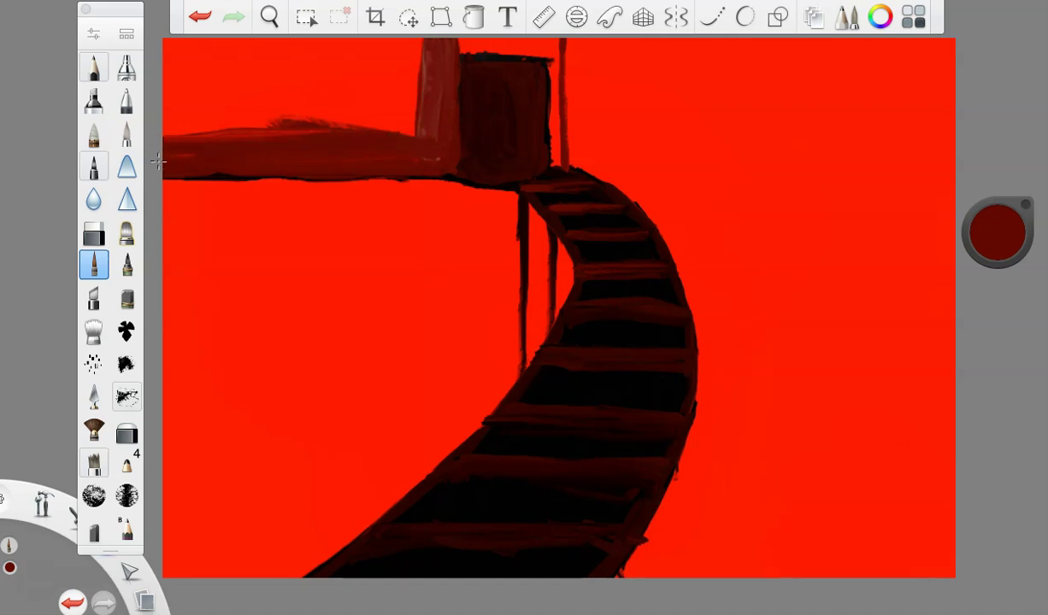
pyautogui.moveTo(400, 140)
pyautogui.mouseDown()
pyautogui.moveTo(403, 61)
pyautogui.moveTo(376, 51)
pyautogui.moveTo(308, 114)
pyautogui.moveTo(248, 123)
pyautogui.moveTo(347, 98)
pyautogui.moveTo(376, 51)
pyautogui.moveTo(222, 45)
pyautogui.moveTo(327, 60)
pyautogui.moveTo(282, 107)
pyautogui.moveTo(155, 92)
pyautogui.moveTo(309, 127)
pyautogui.moveTo(323, 60)
pyautogui.moveTo(190, 144)
pyautogui.mouseUp()
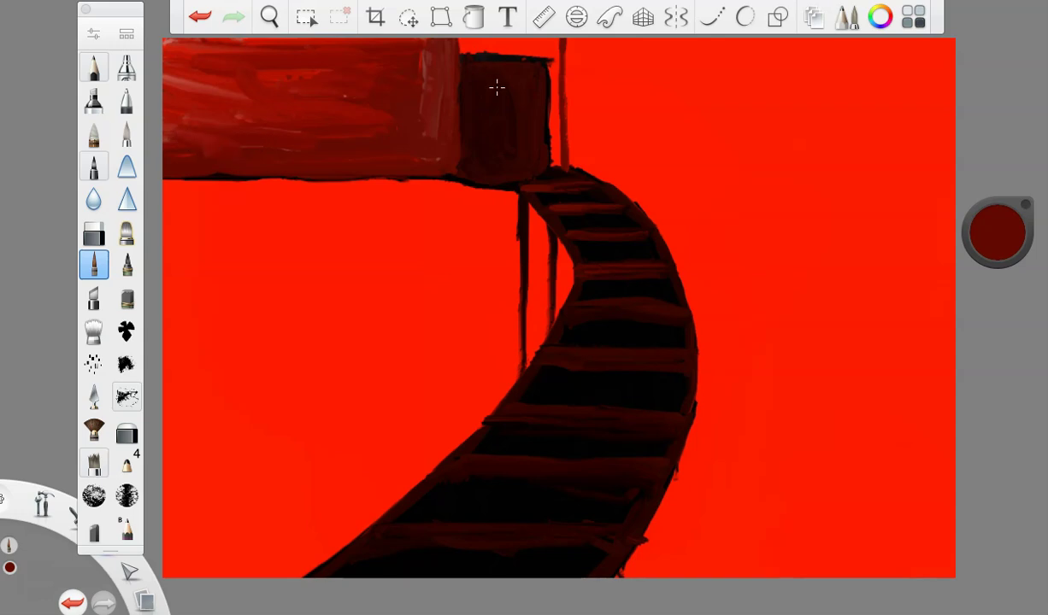
pyautogui.moveTo(400, 50)
pyautogui.mouseDown()
pyautogui.moveTo(500, 43)
pyautogui.moveTo(385, 46)
pyautogui.moveTo(539, 44)
pyautogui.moveTo(163, 45)
pyautogui.mouseUp()
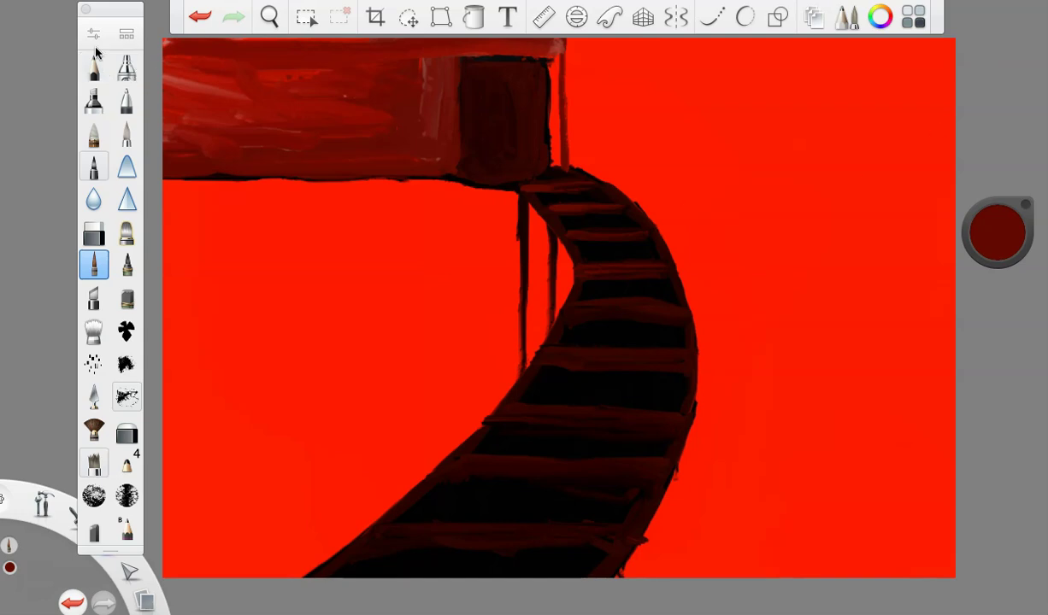
# - Reduce the brush size and fill the narrow gap between the doorway and the vertical line with dark red
pyautogui.click(90, 34)
pyautogui.click(207, 282)
pyautogui.click(174, 68)
pyautogui.moveTo(559, 137)
pyautogui.mouseDown()
pyautogui.moveTo(556, 163)
pyautogui.moveTo(561, 135)
pyautogui.mouseUp()
# - Enlarge the brush and blend the light streaks on the left part of the wall into the dark red
pyautogui.click(93, 33)
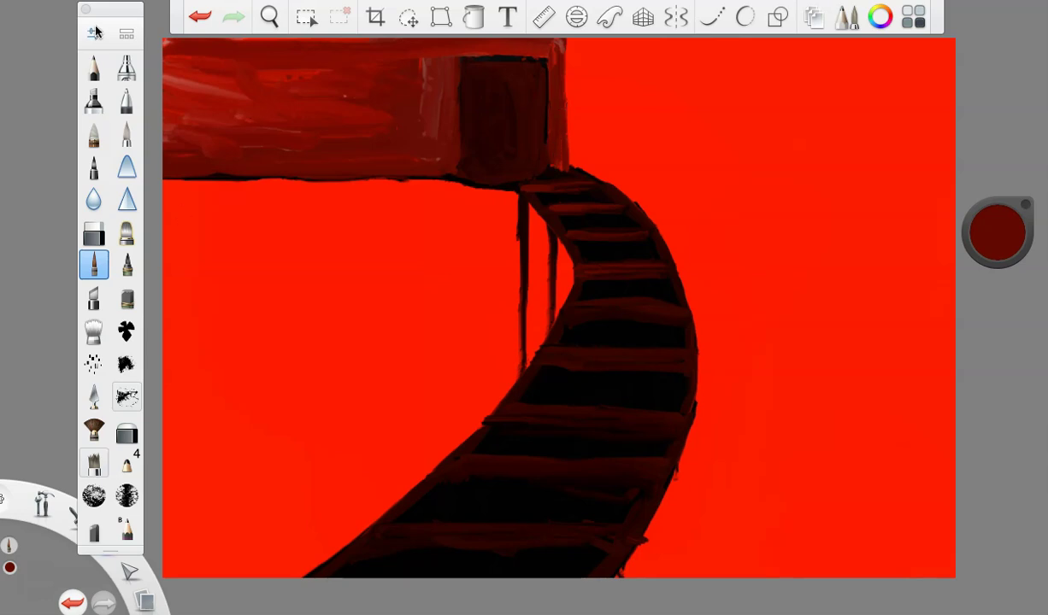
pyautogui.click(226, 280)
pyautogui.click(174, 68)
pyautogui.moveTo(295, 107)
pyautogui.mouseDown()
pyautogui.moveTo(317, 87)
pyautogui.moveTo(284, 73)
pyautogui.moveTo(308, 99)
pyautogui.moveTo(227, 138)
pyautogui.moveTo(213, 159)
pyautogui.moveTo(236, 108)
pyautogui.moveTo(215, 82)
pyautogui.moveTo(147, 65)
pyautogui.moveTo(181, 56)
pyautogui.moveTo(168, 54)
pyautogui.moveTo(171, 42)
pyautogui.moveTo(359, 47)
pyautogui.mouseUp()
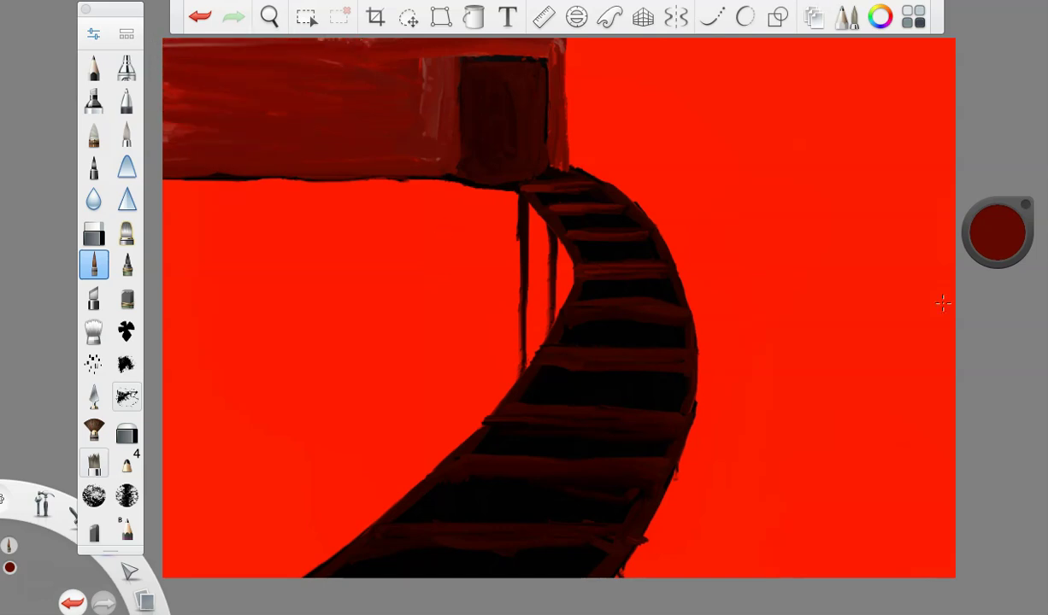
# - Paint a long, near-black red vertical support post from the wall's left end to the canvas bottom, using a darker colour and smaller brush
pyautogui.moveTo(998, 262); pyautogui.dragTo(1000, 300)
pyautogui.click(93, 33)
pyautogui.moveTo(210, 287); pyautogui.dragTo(202, 282)
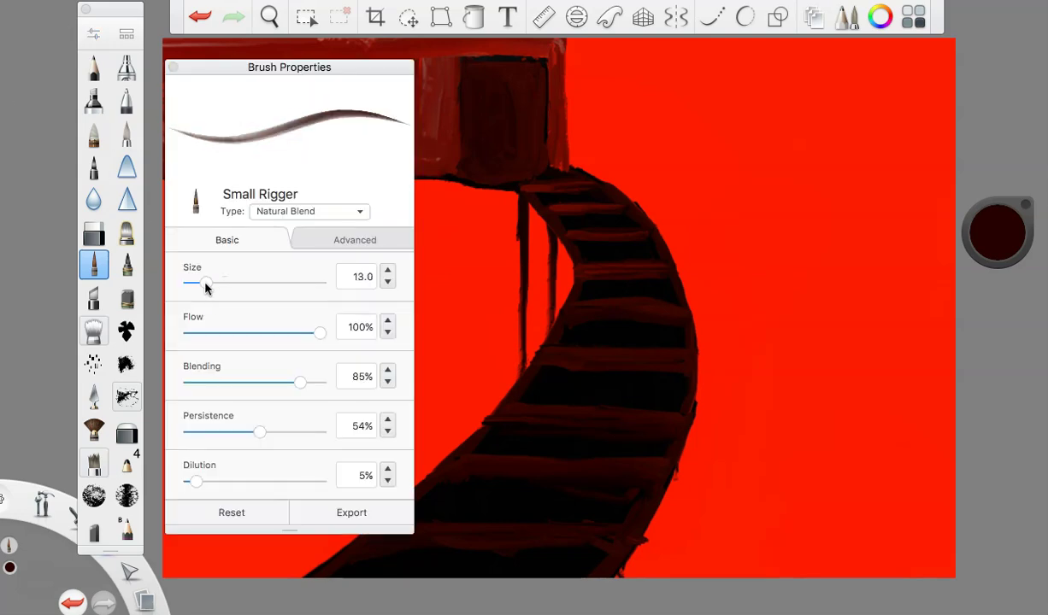
pyautogui.click(173, 67)
pyautogui.moveTo(176, 175)
pyautogui.mouseDown()
pyautogui.moveTo(180, 398)
pyautogui.moveTo(164, 540)
pyautogui.mouseUp()
pyautogui.click(200, 16)
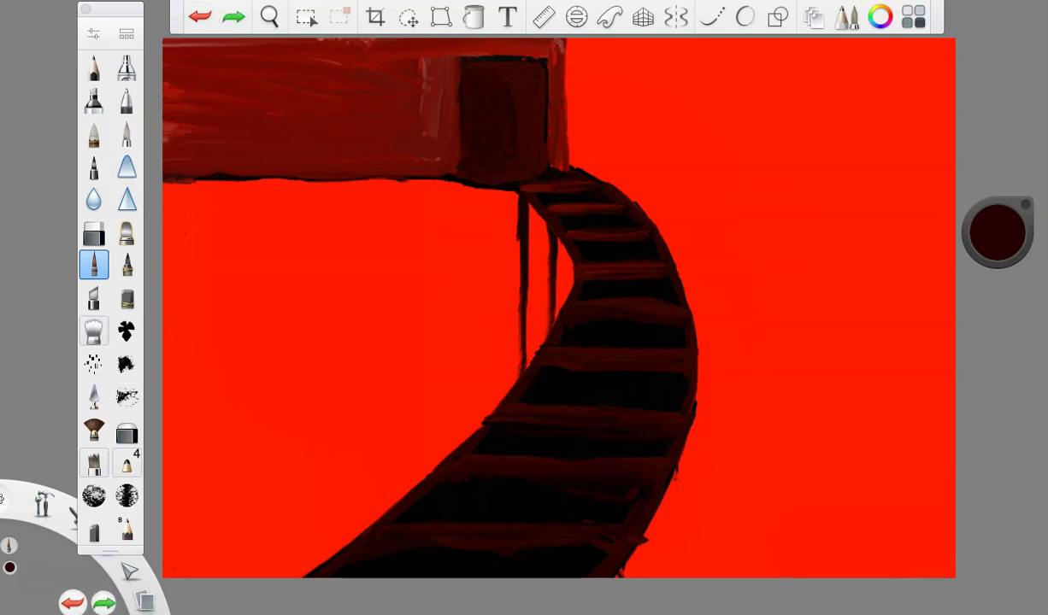
pyautogui.moveTo(176, 171); pyautogui.dragTo(187, 572)
pyautogui.moveTo(178, 179); pyautogui.dragTo(180, 324)
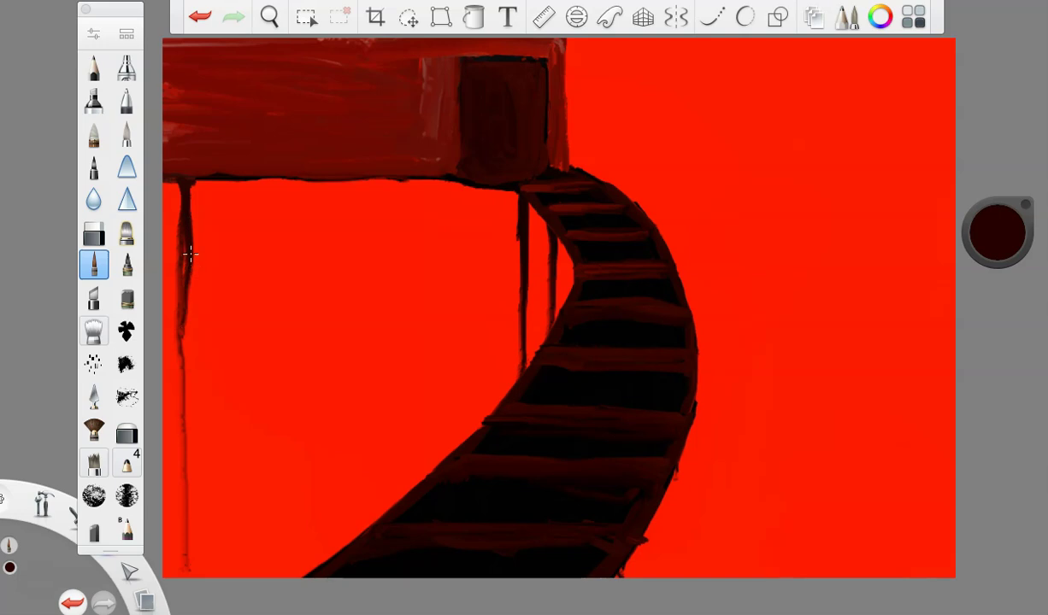
pyautogui.moveTo(173, 244); pyautogui.dragTo(184, 575)
# - Paint a second dark support post beside the first, reaching nearly to the canvas bottom, and thicken the first post's lower part
pyautogui.moveTo(242, 177)
pyautogui.mouseDown()
pyautogui.moveTo(250, 374)
pyautogui.moveTo(235, 502)
pyautogui.mouseUp()
pyautogui.hotkey('ctrl', 'z')
pyautogui.moveTo(242, 271); pyautogui.dragTo(261, 574)
pyautogui.hotkey('ctrl', 'z')
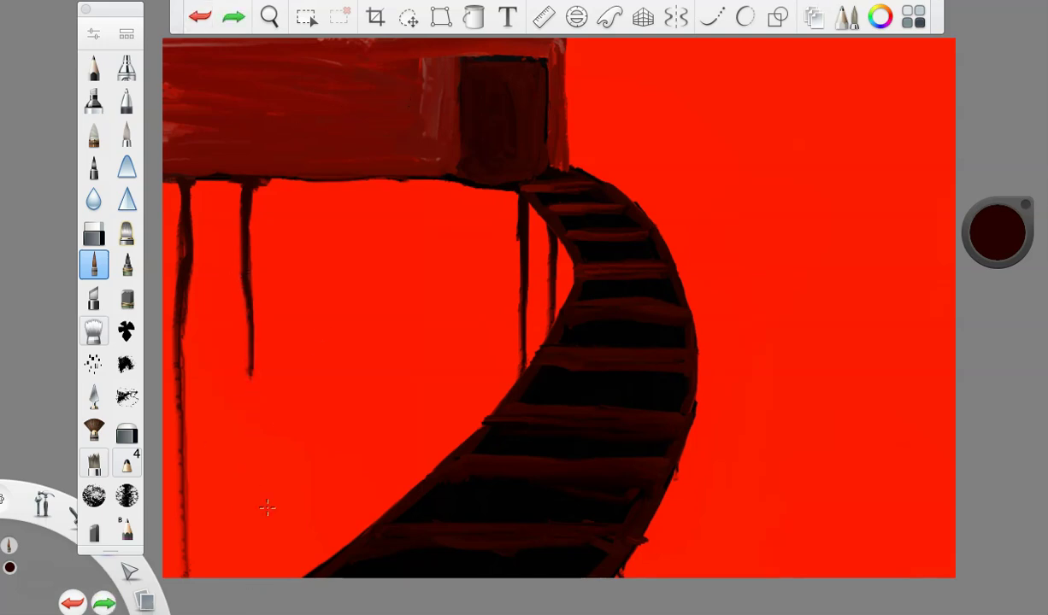
pyautogui.moveTo(246, 303); pyautogui.dragTo(250, 398)
pyautogui.click(198, 14)
pyautogui.moveTo(244, 295); pyautogui.dragTo(252, 564)
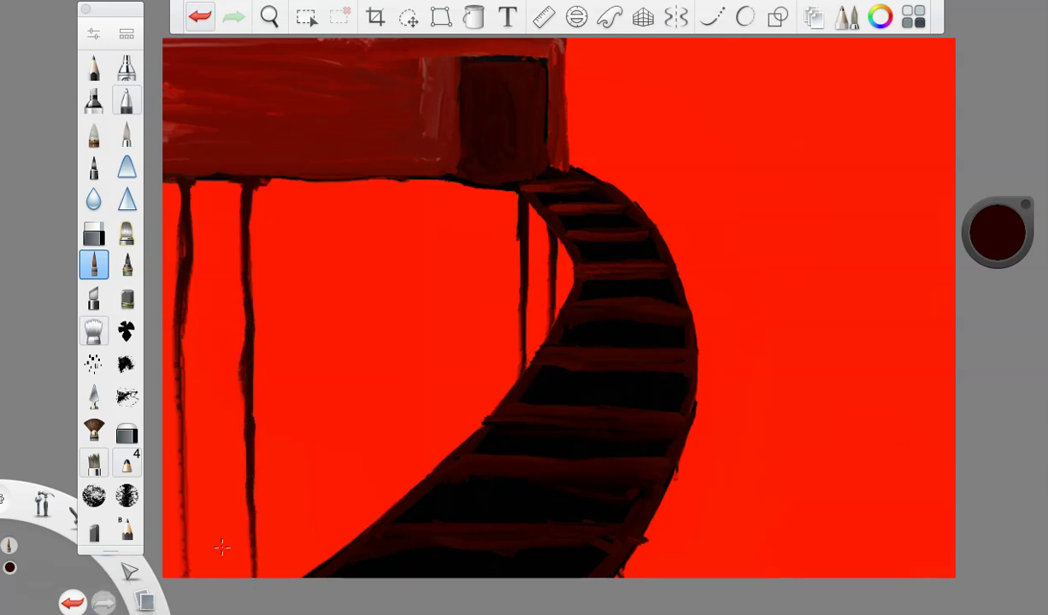
pyautogui.moveTo(180, 342); pyautogui.dragTo(181, 553)
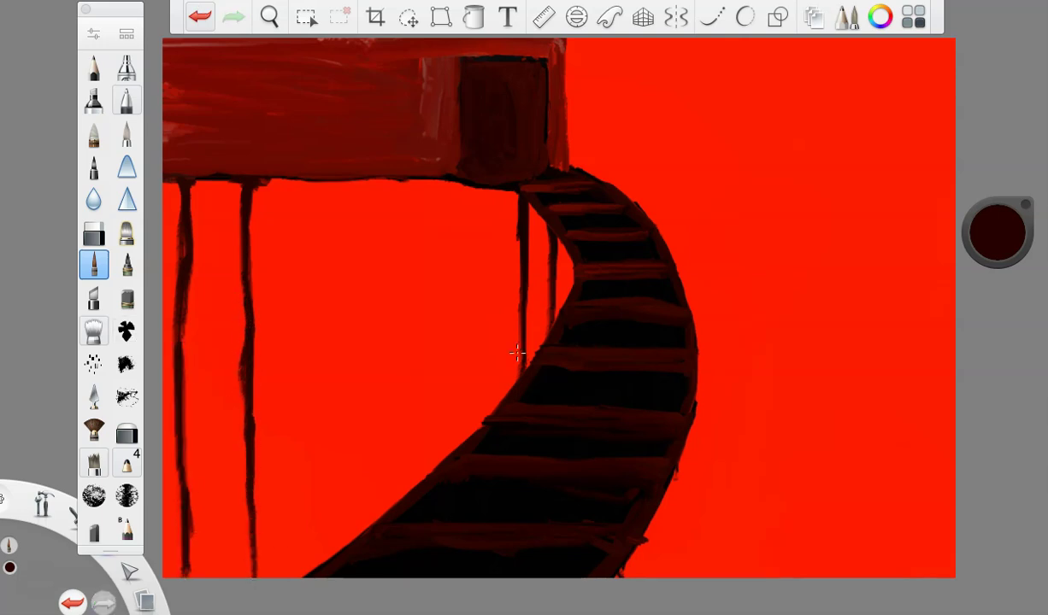
# - Brush very dark red horizontal strokes over the black gaps between the lower stair treads
pyautogui.moveTo(1005, 237); pyautogui.dragTo(994, 194)
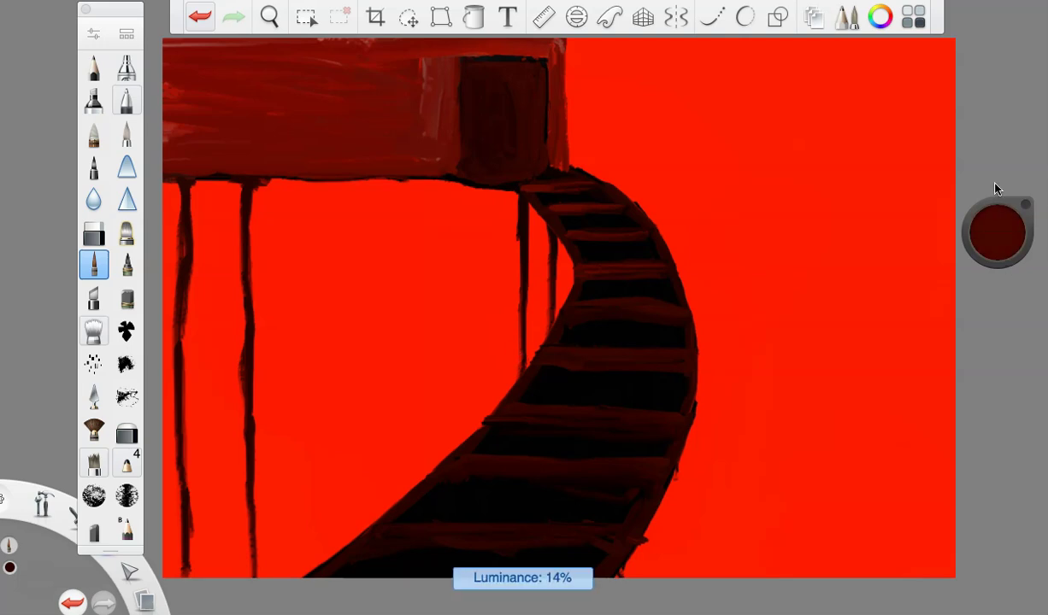
pyautogui.moveTo(448, 540)
pyautogui.mouseDown()
pyautogui.moveTo(523, 559)
pyautogui.moveTo(584, 549)
pyautogui.moveTo(427, 548)
pyautogui.mouseUp()
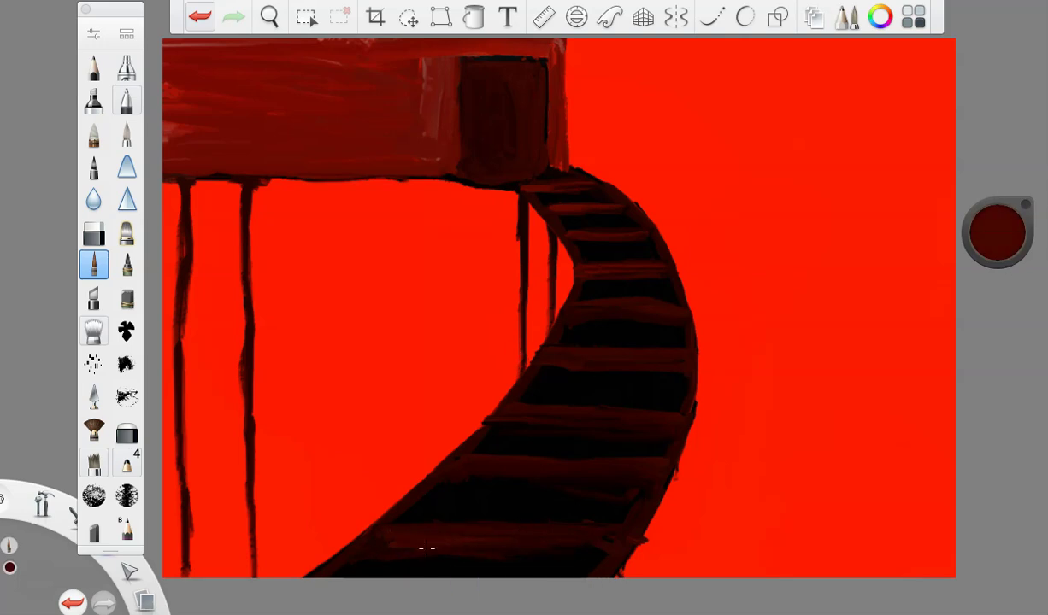
pyautogui.moveTo(996, 235); pyautogui.dragTo(955, 261)
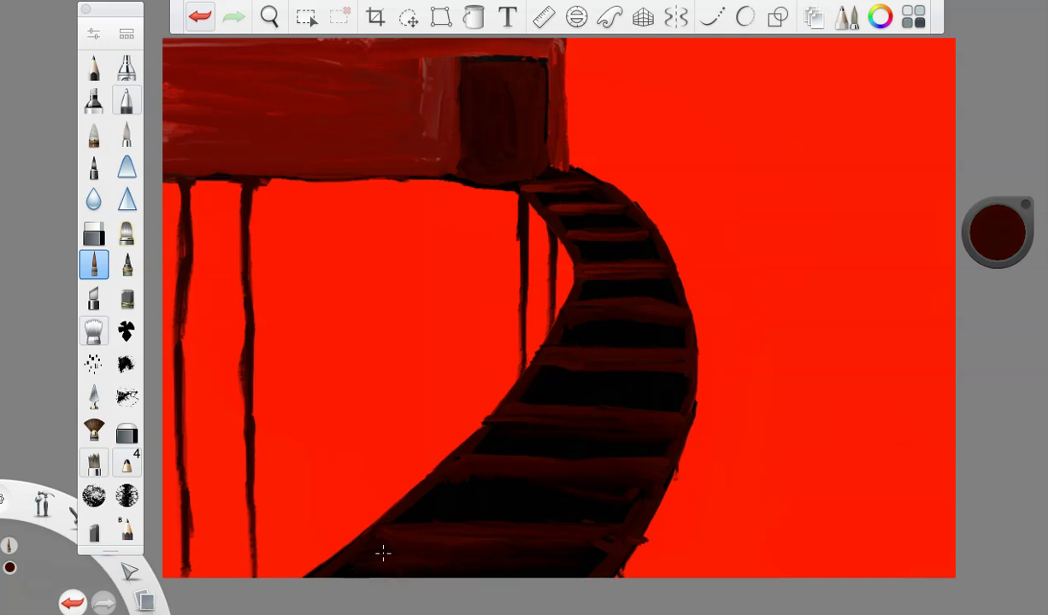
pyautogui.moveTo(352, 468)
pyautogui.mouseDown()
pyautogui.moveTo(561, 491)
pyautogui.moveTo(475, 501)
pyautogui.moveTo(493, 452)
pyautogui.moveTo(555, 440)
pyautogui.mouseUp()
pyautogui.hotkey('ctrl', 'z')
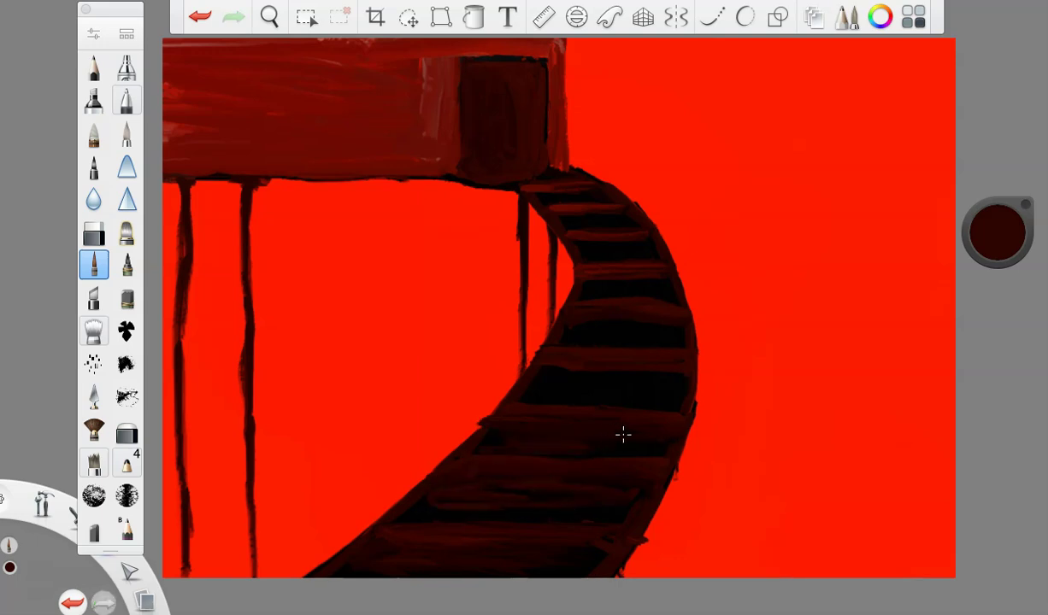
# - Brush very dark red strokes over the black gaps between the middle and upper stair treads, up to the doorway
pyautogui.moveTo(552, 363)
pyautogui.mouseDown()
pyautogui.moveTo(621, 377)
pyautogui.moveTo(663, 395)
pyautogui.moveTo(553, 398)
pyautogui.mouseUp()
pyautogui.moveTo(581, 316); pyautogui.dragTo(640, 333)
pyautogui.moveTo(593, 291); pyautogui.dragTo(657, 290)
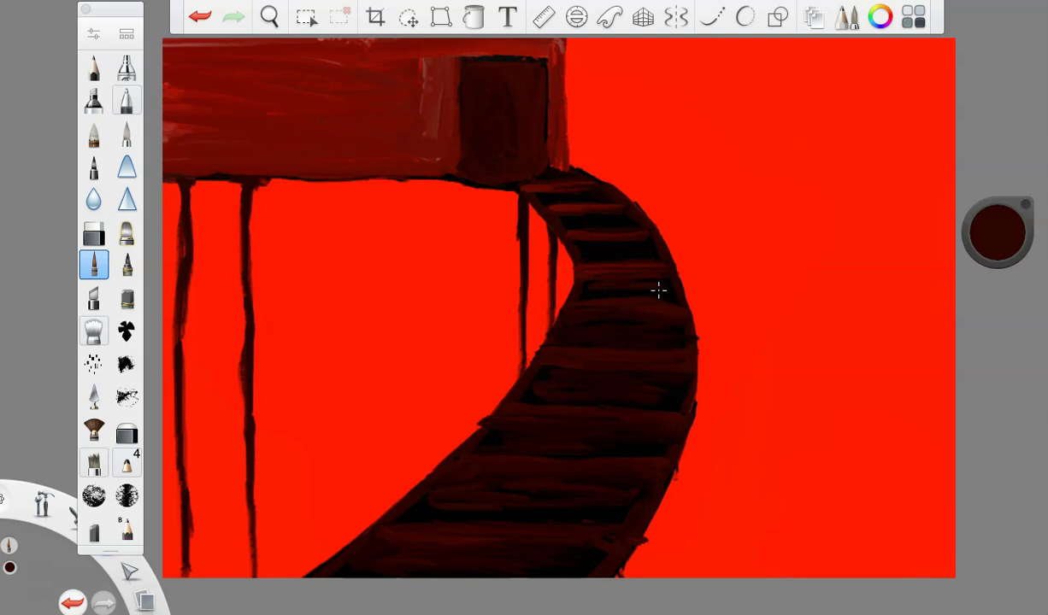
pyautogui.moveTo(599, 251); pyautogui.dragTo(634, 254)
pyautogui.moveTo(597, 222)
pyautogui.mouseDown()
pyautogui.moveTo(578, 224)
pyautogui.moveTo(527, 181)
pyautogui.mouseUp()
# - Paint a small near-black window on the left part of the wall and divide it with thin dark red crossbars
pyautogui.moveTo(1006, 250); pyautogui.dragTo(1004, 292)
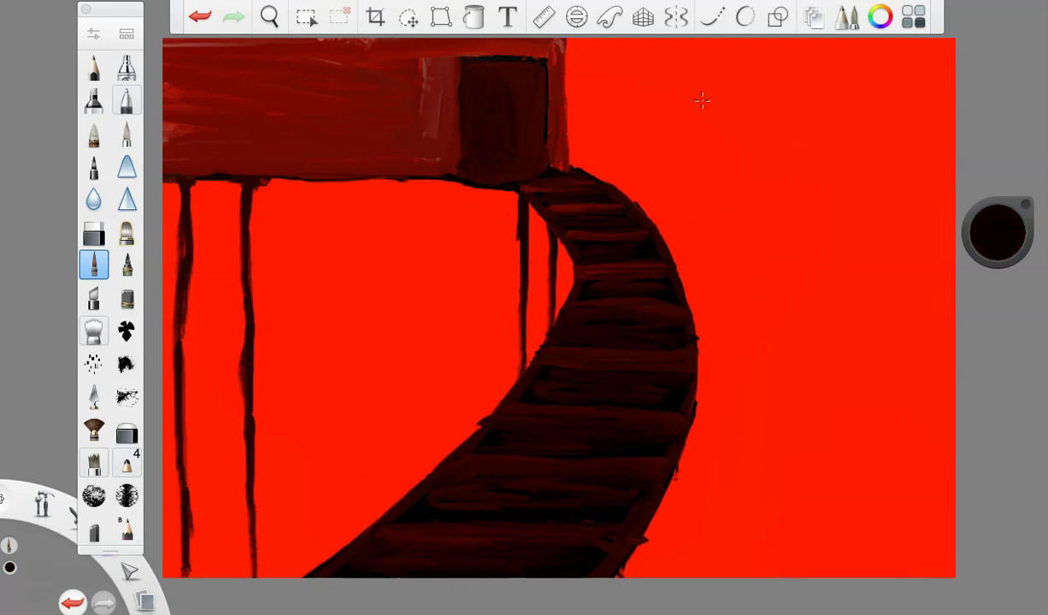
pyautogui.moveTo(225, 63)
pyautogui.mouseDown()
pyautogui.moveTo(252, 65)
pyautogui.moveTo(270, 106)
pyautogui.moveTo(206, 117)
pyautogui.moveTo(255, 114)
pyautogui.moveTo(203, 104)
pyautogui.moveTo(202, 70)
pyautogui.moveTo(199, 109)
pyautogui.moveTo(199, 75)
pyautogui.moveTo(254, 71)
pyautogui.moveTo(253, 97)
pyautogui.moveTo(218, 103)
pyautogui.moveTo(216, 78)
pyautogui.moveTo(248, 77)
pyautogui.moveTo(257, 91)
pyautogui.moveTo(206, 98)
pyautogui.mouseUp()
pyautogui.moveTo(1001, 244); pyautogui.dragTo(993, 156)
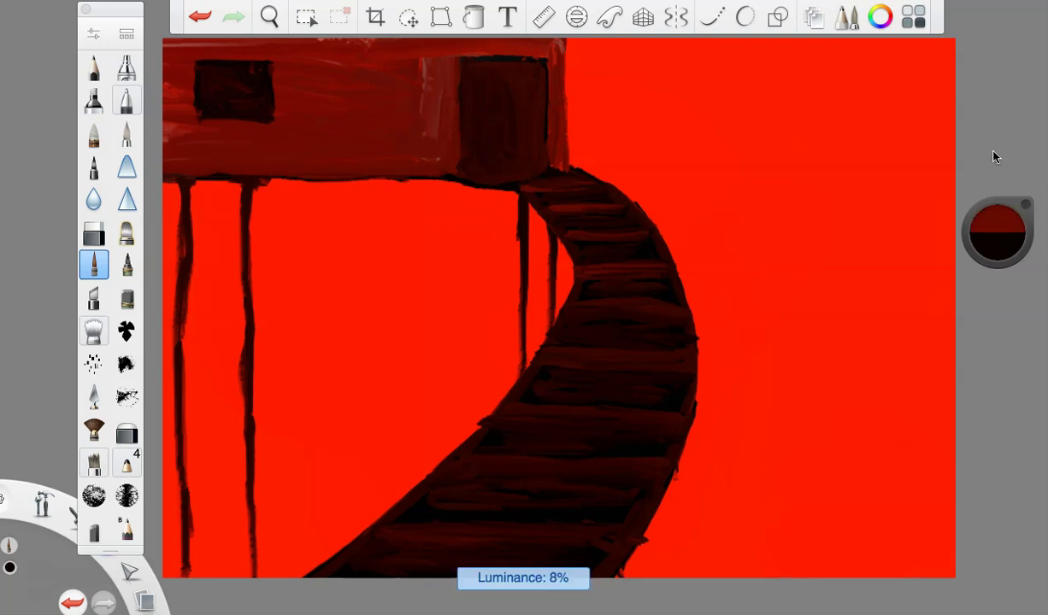
pyautogui.click(89, 36)
pyautogui.moveTo(198, 284); pyautogui.dragTo(192, 282)
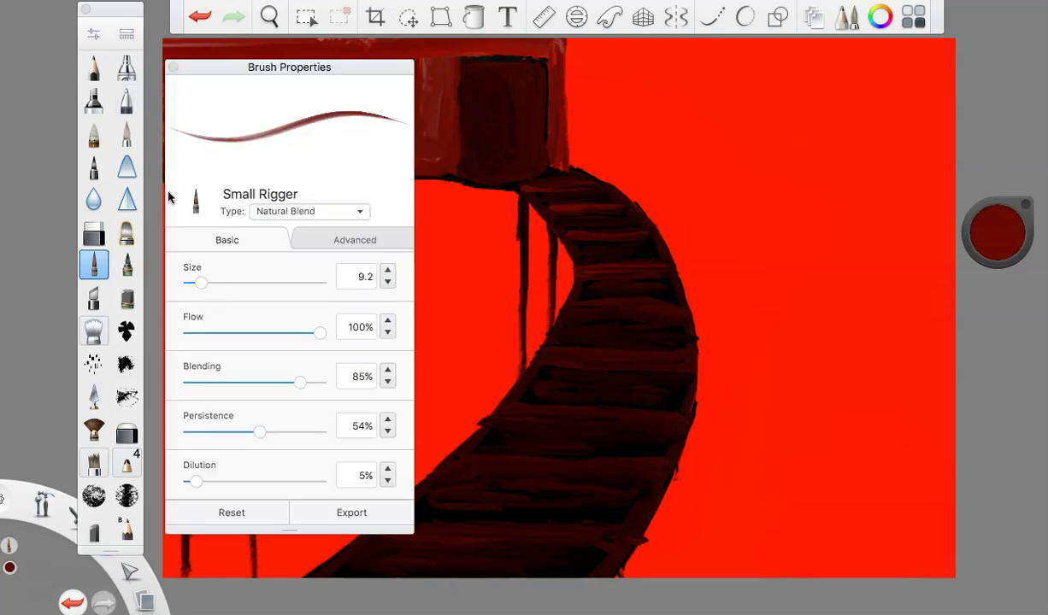
pyautogui.click(171, 67)
pyautogui.moveTo(229, 65)
pyautogui.mouseDown()
pyautogui.moveTo(231, 111)
pyautogui.moveTo(270, 85)
pyautogui.mouseUp()
pyautogui.moveTo(181, 88); pyautogui.dragTo(238, 89)
pyautogui.click(199, 17)
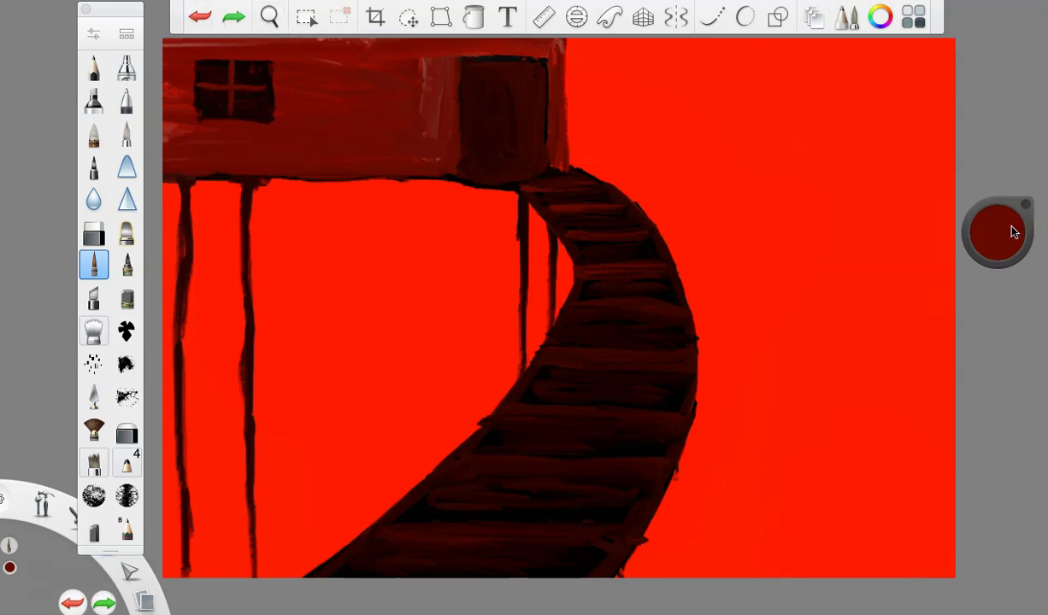
# - Paint a tiny bright red figure with pale pink details in the window's lower-left pane, using a smaller brush
pyautogui.moveTo(949, 227); pyautogui.dragTo(1001, 171)
pyautogui.moveTo(206, 102); pyautogui.dragTo(209, 104)
pyautogui.click(94, 32)
pyautogui.click(196, 282)
pyautogui.click(172, 67)
pyautogui.click(208, 106)
pyautogui.moveTo(1002, 226); pyautogui.dragTo(1002, 192)
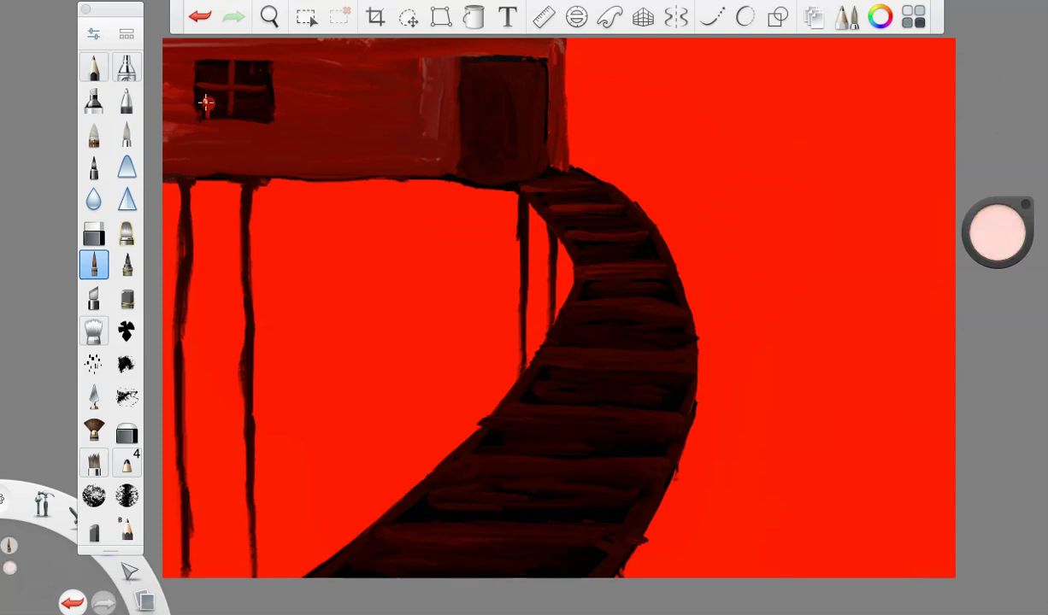
# - Darken the doorway with near-black red strokes
pyautogui.moveTo(999, 229); pyautogui.dragTo(1002, 327)
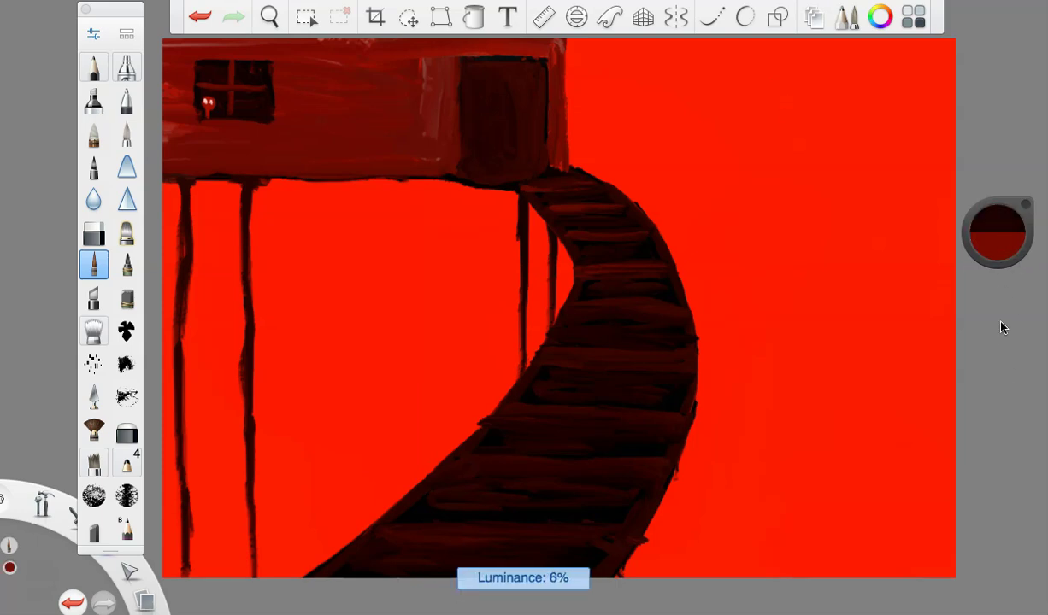
pyautogui.click(93, 32)
pyautogui.click(173, 65)
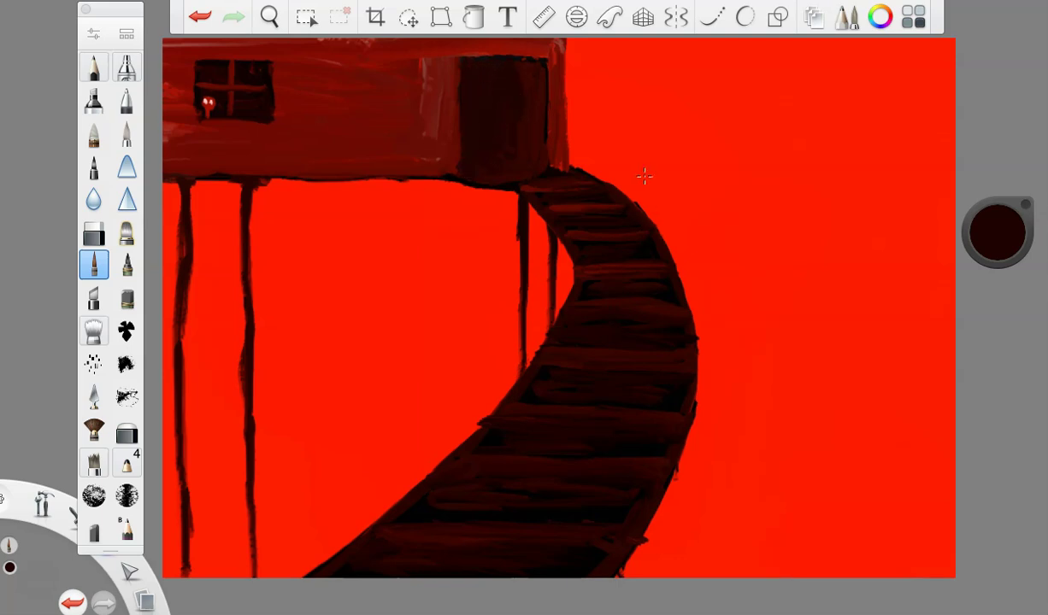
# - Paint two thin dark red support posts from the staircase's lower right edge down to the canvas bottom, using a smaller brush
pyautogui.moveTo(987, 211)
pyautogui.mouseDown()
pyautogui.moveTo(947, 156)
pyautogui.moveTo(923, 169)
pyautogui.mouseUp()
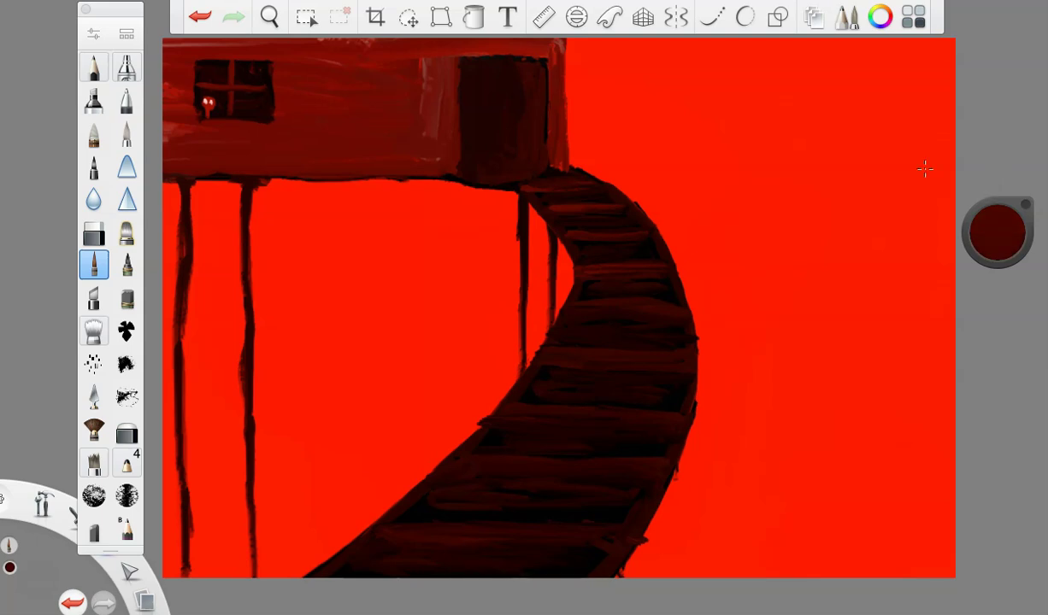
pyautogui.click(93, 33)
pyautogui.moveTo(206, 289); pyautogui.dragTo(201, 287)
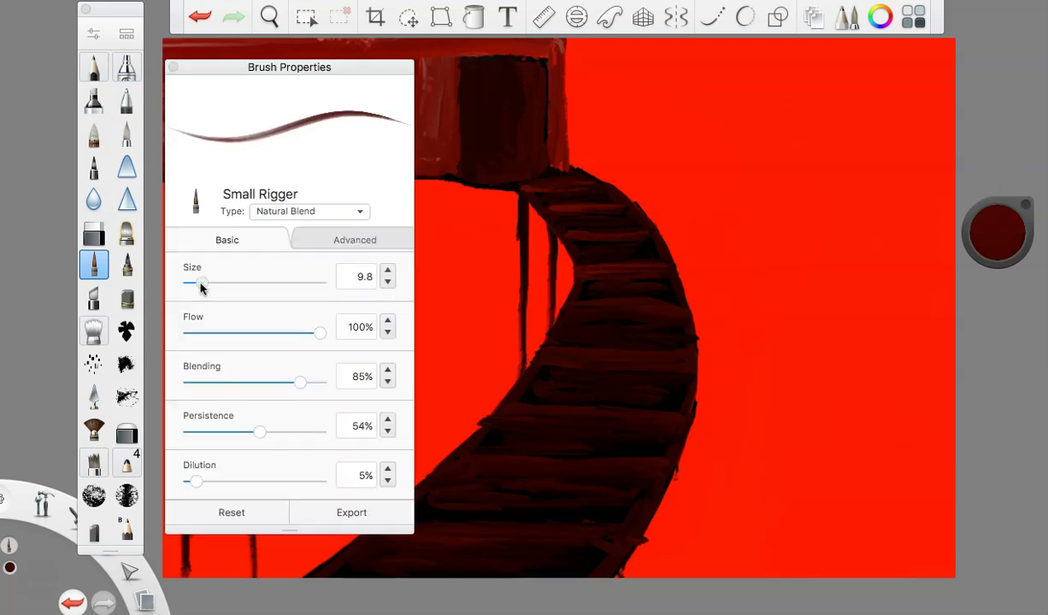
pyautogui.click(173, 66)
pyautogui.moveTo(691, 348); pyautogui.dragTo(692, 577)
pyautogui.moveTo(650, 491); pyautogui.dragTo(646, 586)
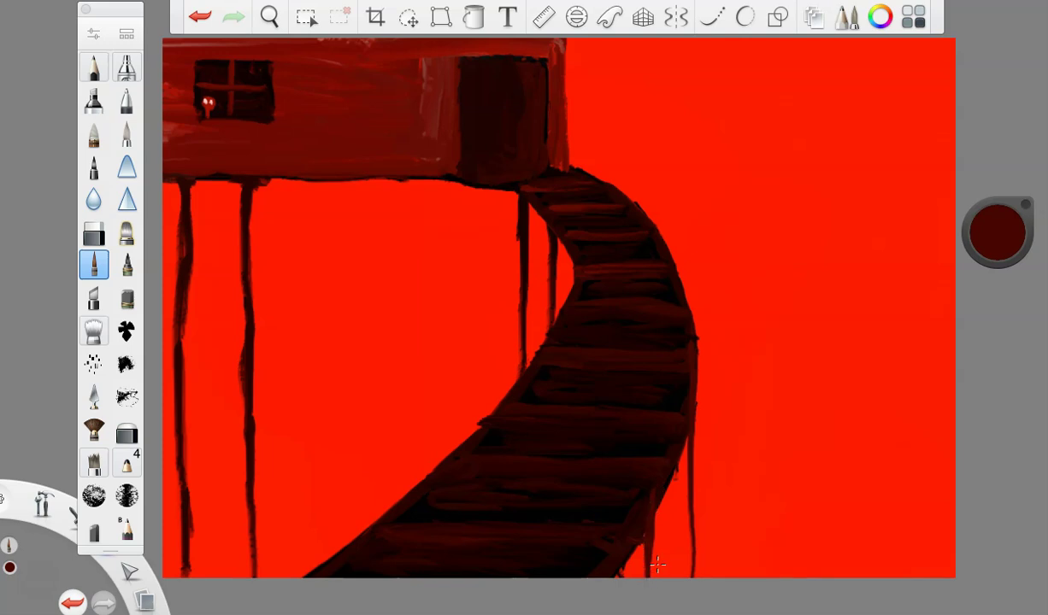
# - Outline the staircase's outer right edge with a lighter dark red line and extend its lower left edge with a darker stroke
pyautogui.moveTo(677, 461); pyautogui.dragTo(711, 379)
pyautogui.click(200, 16)
pyautogui.moveTo(997, 233); pyautogui.dragTo(1001, 175)
pyautogui.moveTo(679, 282)
pyautogui.mouseDown()
pyautogui.moveTo(690, 371)
pyautogui.moveTo(658, 534)
pyautogui.mouseUp()
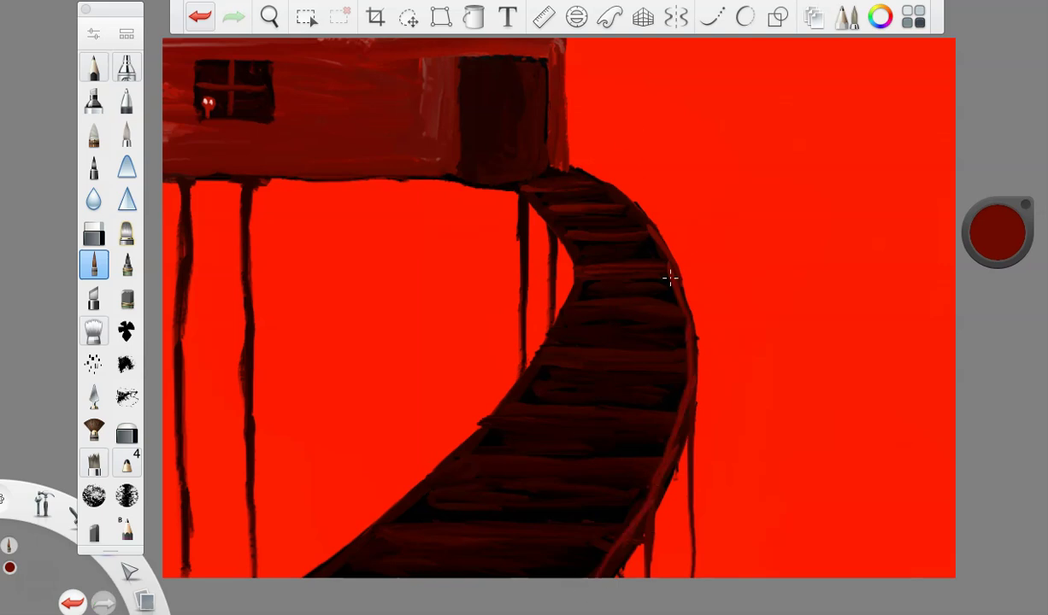
pyautogui.moveTo(554, 174); pyautogui.dragTo(652, 219)
pyautogui.moveTo(656, 483)
pyautogui.mouseDown()
pyautogui.moveTo(591, 566)
pyautogui.moveTo(547, 557)
pyautogui.mouseUp()
pyautogui.moveTo(990, 265); pyautogui.dragTo(949, 260)
pyautogui.moveTo(318, 561); pyautogui.dragTo(271, 573)
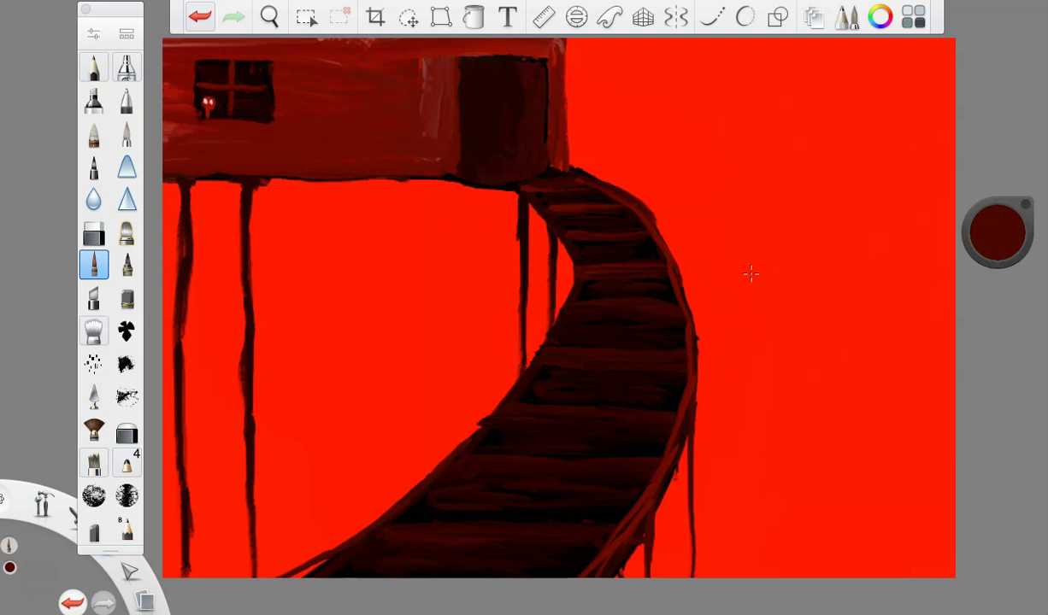
# - Sign the painting with small black initials in the canvas's lower right corner, using the pencil
pyautogui.click(1022, 249)
pyautogui.click(982, 250)
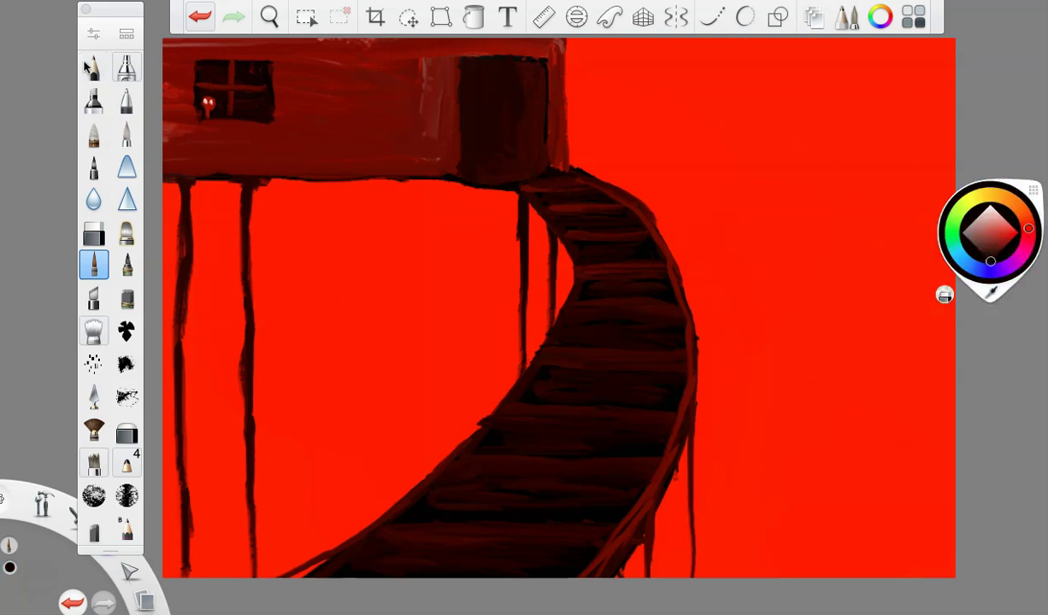
pyautogui.moveTo(901, 527)
pyautogui.mouseDown()
pyautogui.moveTo(900, 536)
pyautogui.moveTo(913, 522)
pyautogui.moveTo(885, 531)
pyautogui.mouseUp()
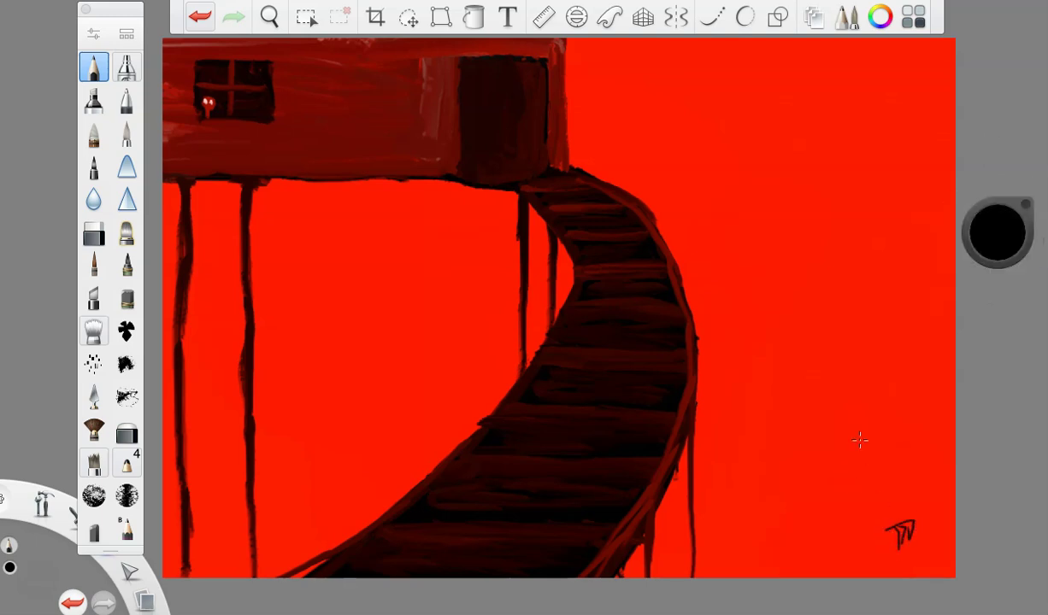